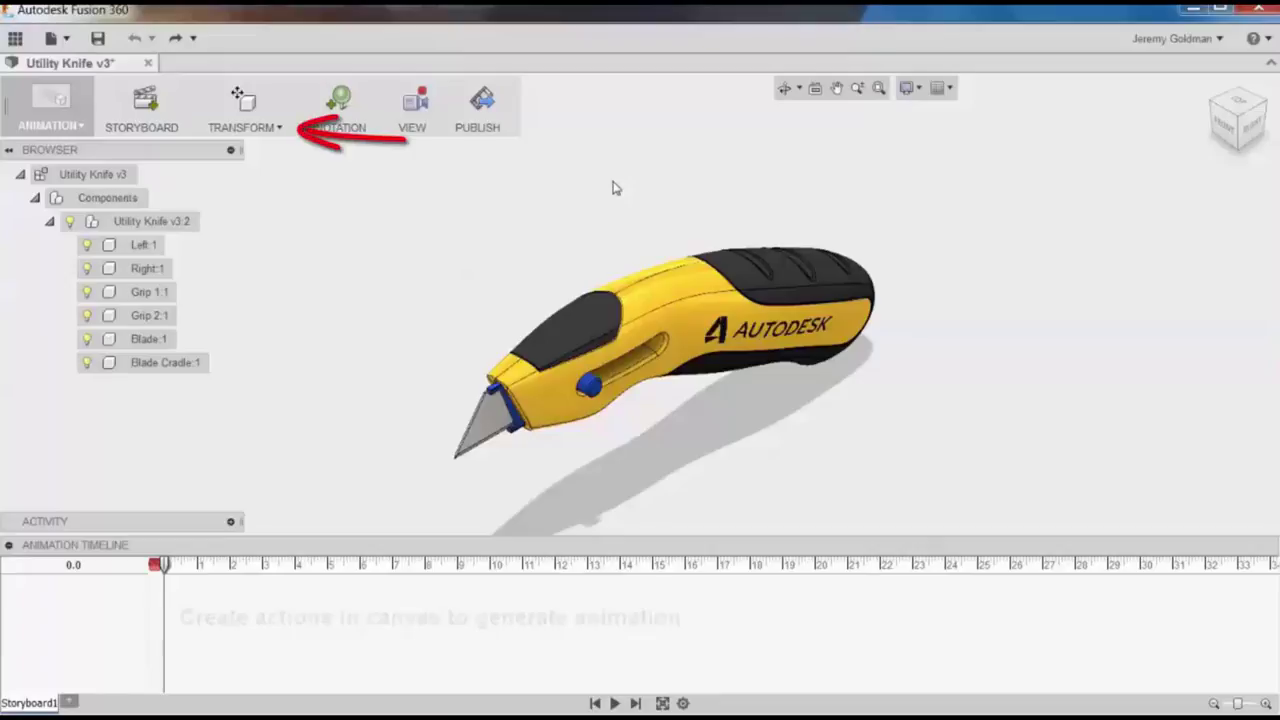
Select Utility Knife v3:2 and apply Auto Explode: All Levels from the Transform menu
{"action": "left_click", "coordinate": [272, 128]}
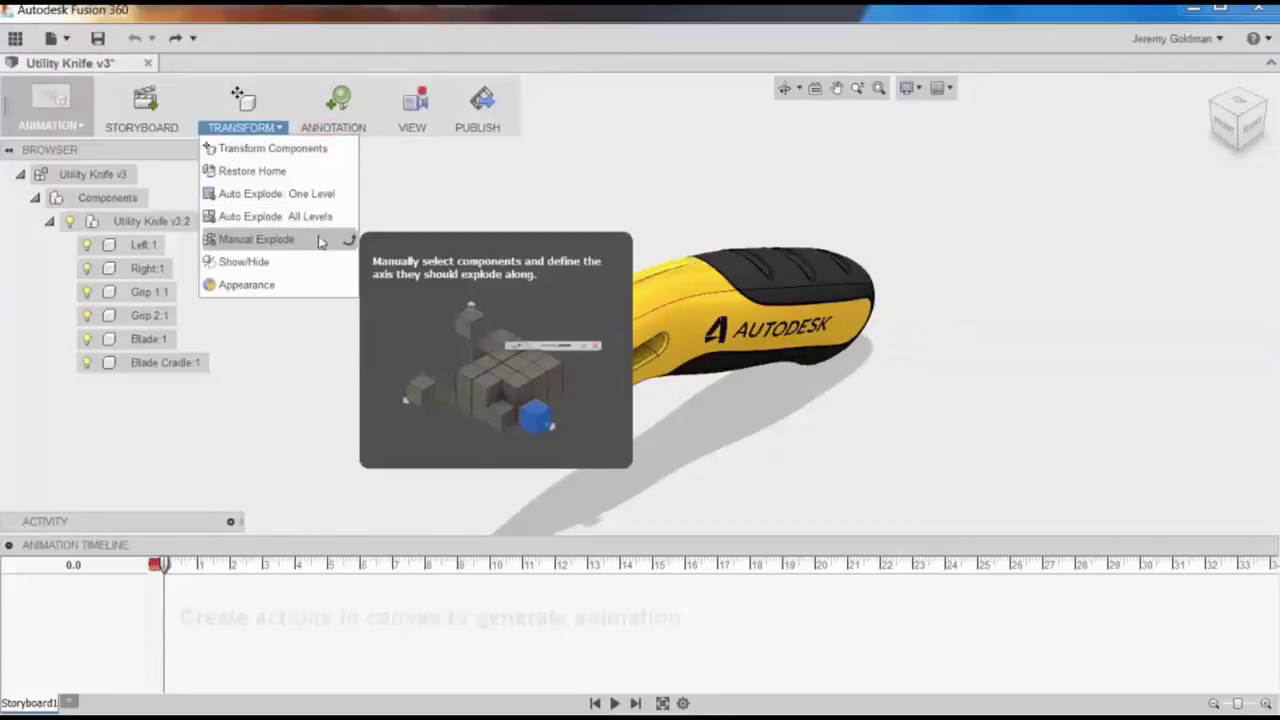
{"action": "left_click", "coordinate": [426, 223]}
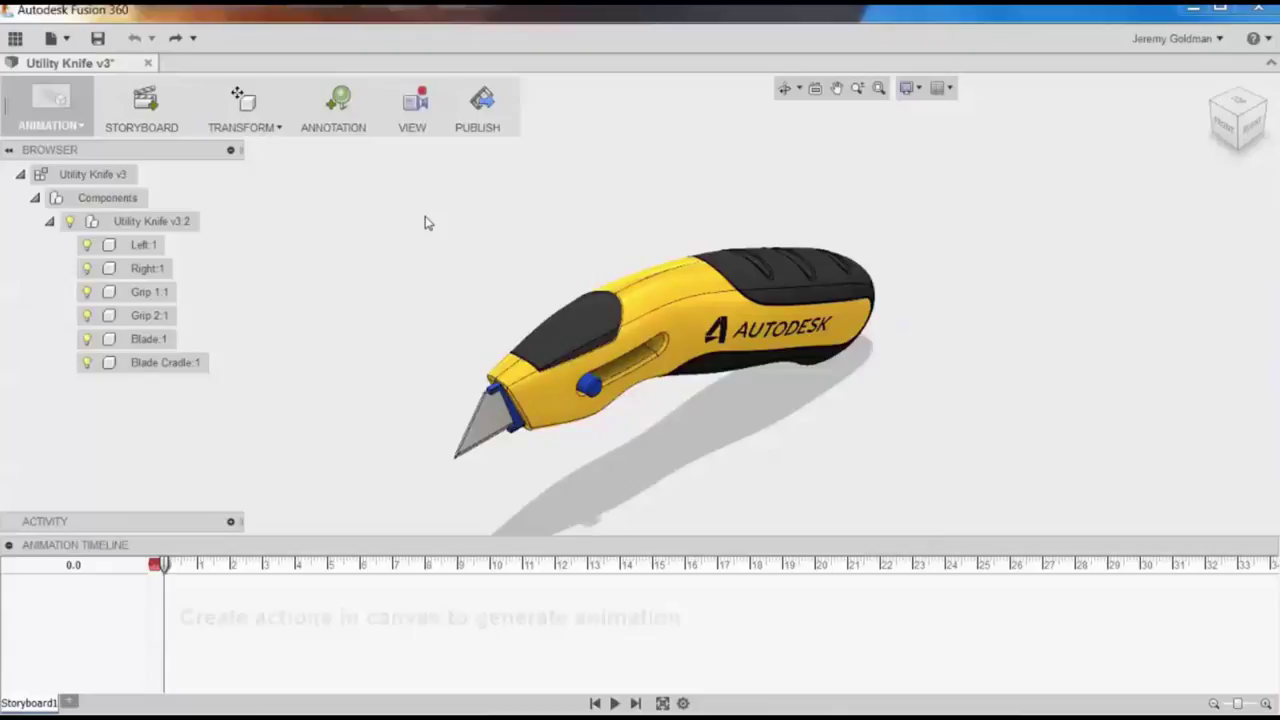
{"action": "left_click", "coordinate": [156, 228]}
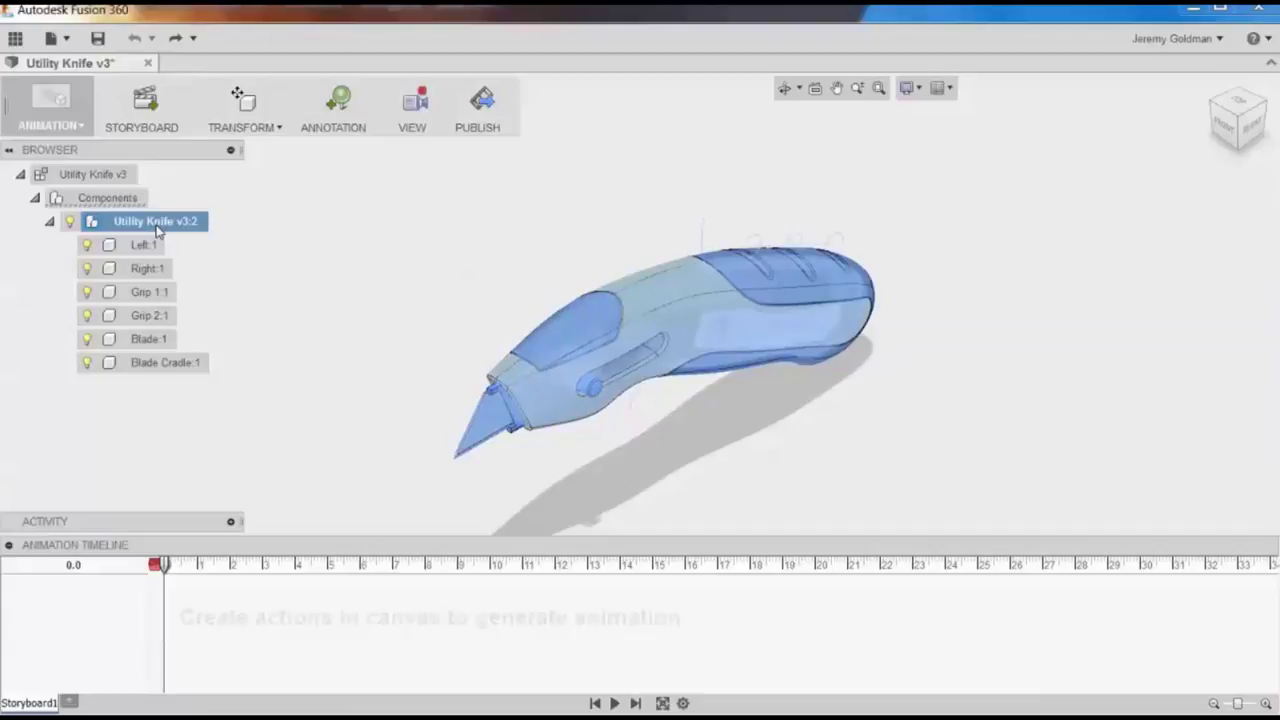
{"action": "left_click", "coordinate": [271, 134]}
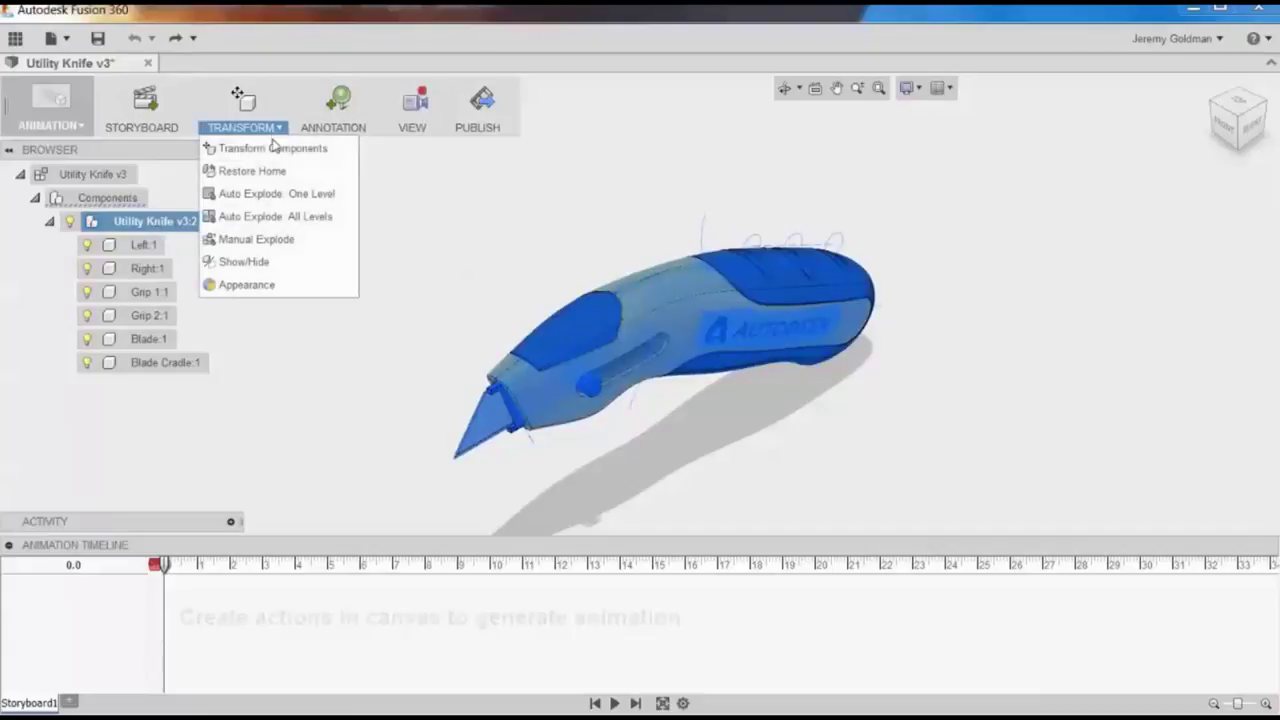
{"action": "left_click", "coordinate": [273, 218]}
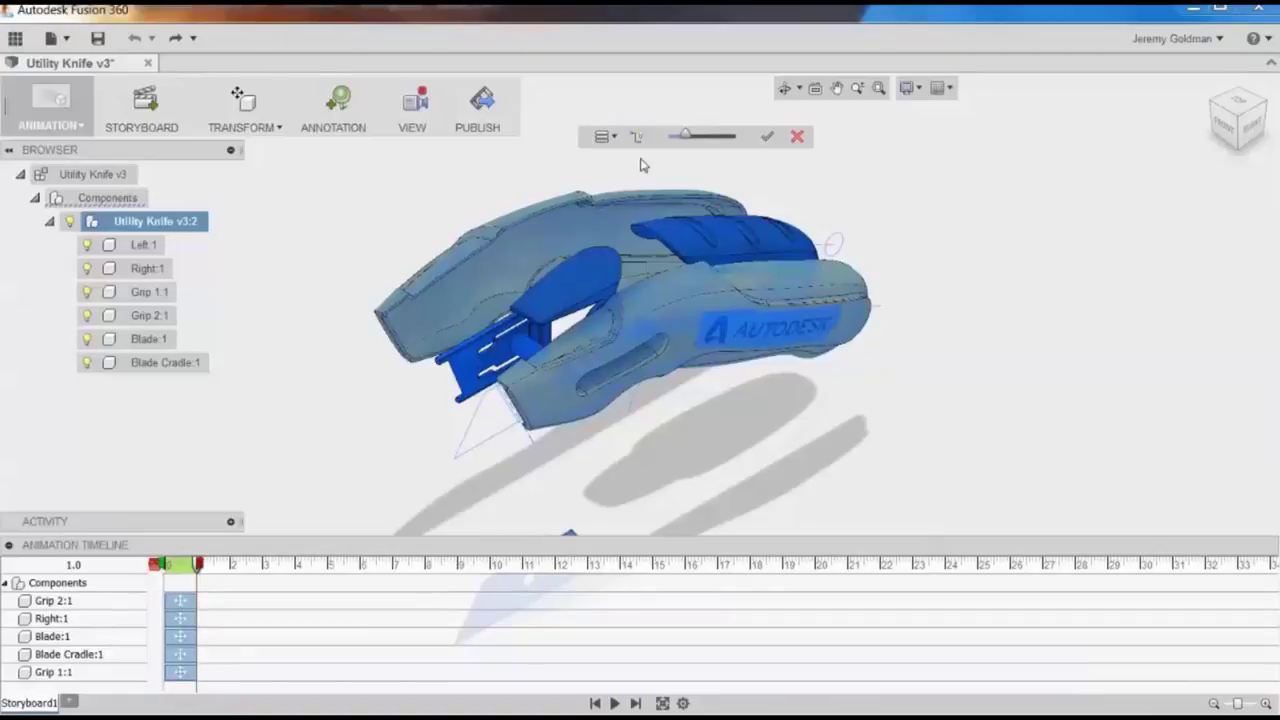
Raise the explosion scale, keep One-Step Explosion, stretch the action to 3.2 s, and turn on trails
{"action": "left_click_drag", "start_coordinate": [686, 135], "coordinate": [716, 137]}
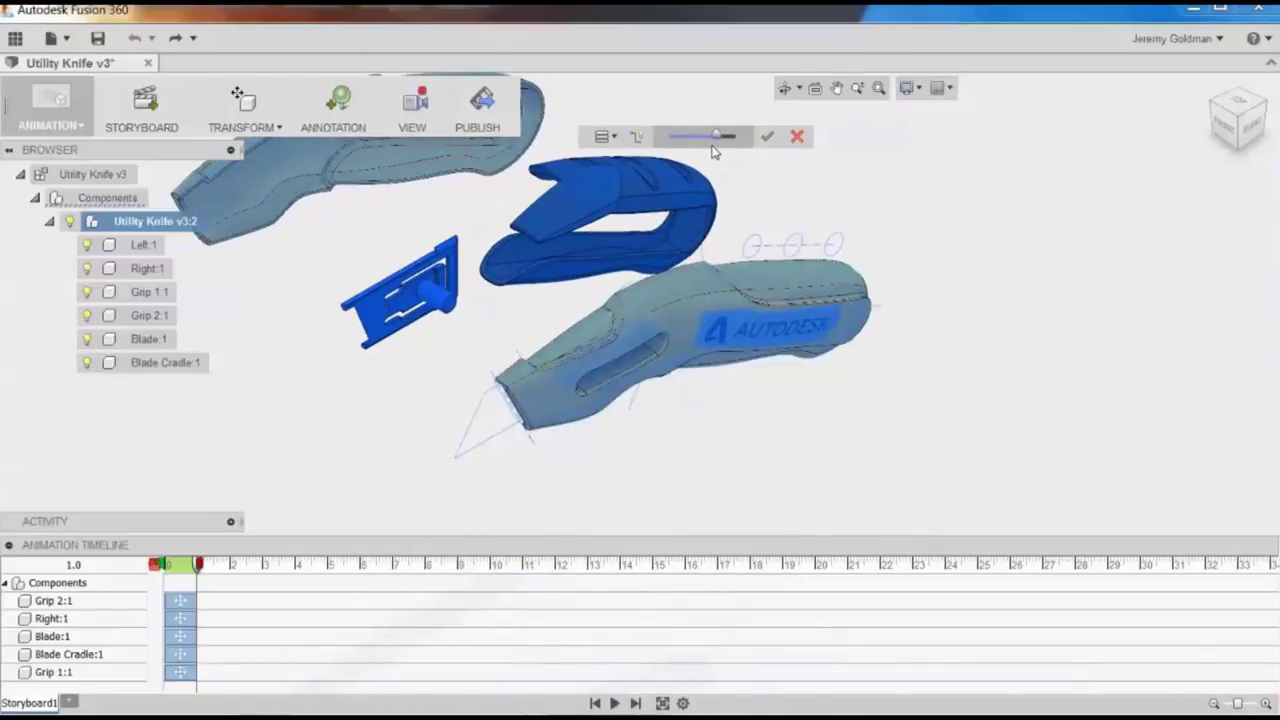
{"action": "left_click", "coordinate": [603, 136]}
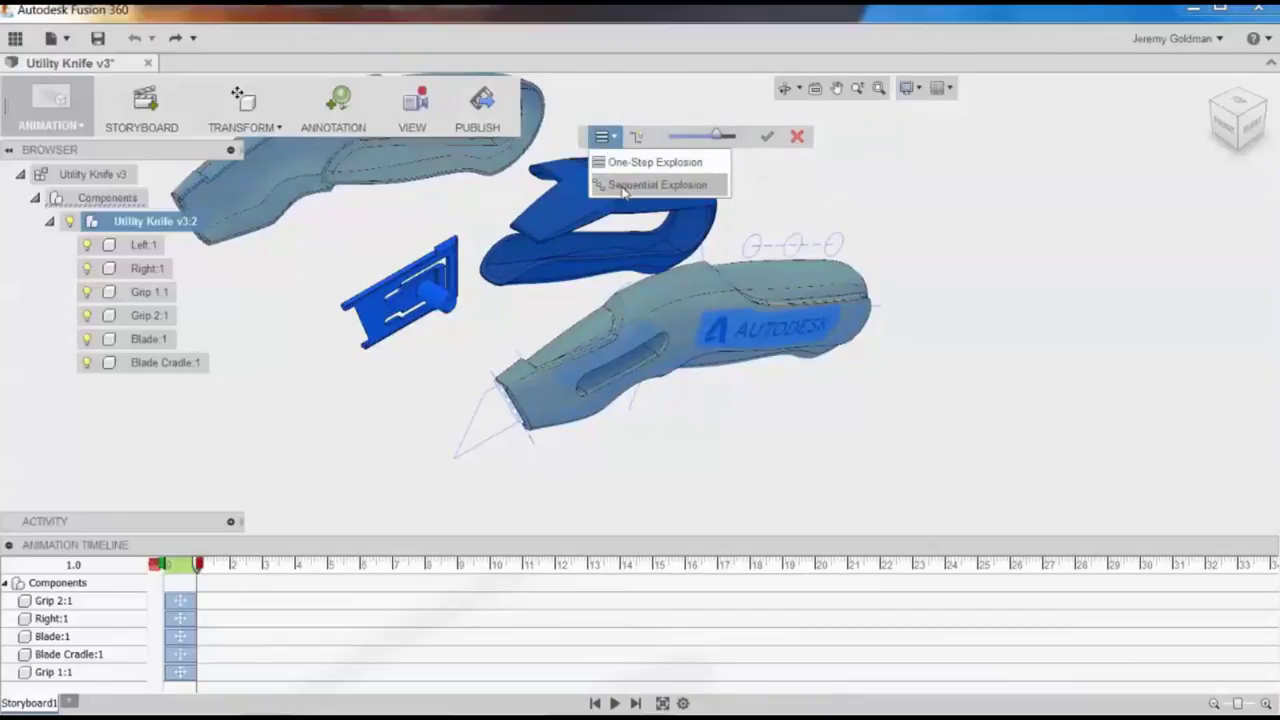
{"action": "left_click", "coordinate": [630, 167]}
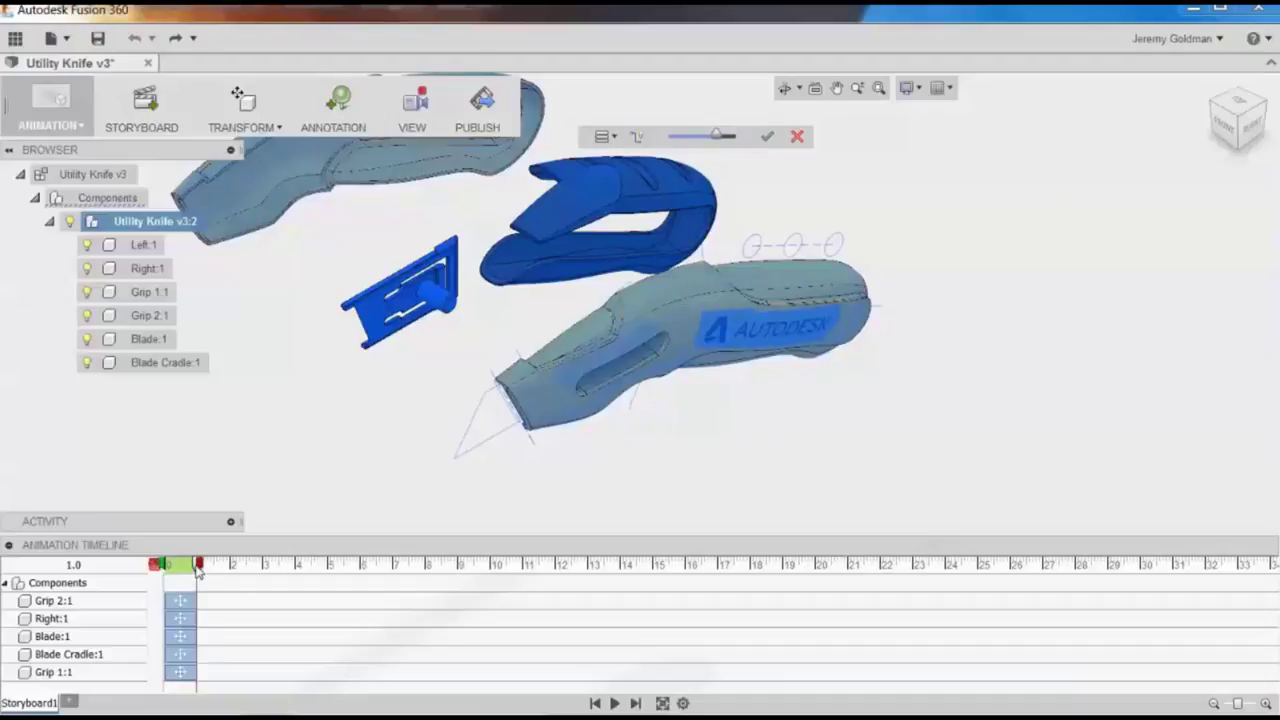
{"action": "left_click_drag", "start_coordinate": [197, 568], "coordinate": [273, 588]}
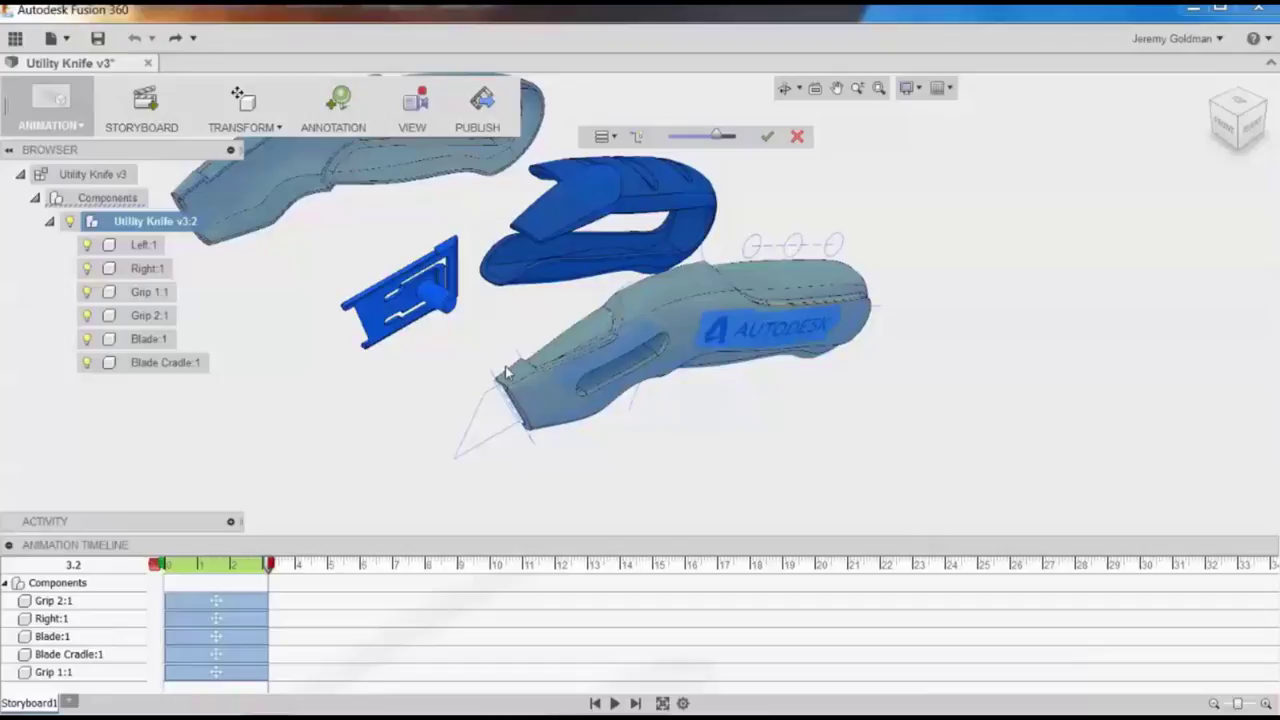
{"action": "left_click", "coordinate": [635, 139]}
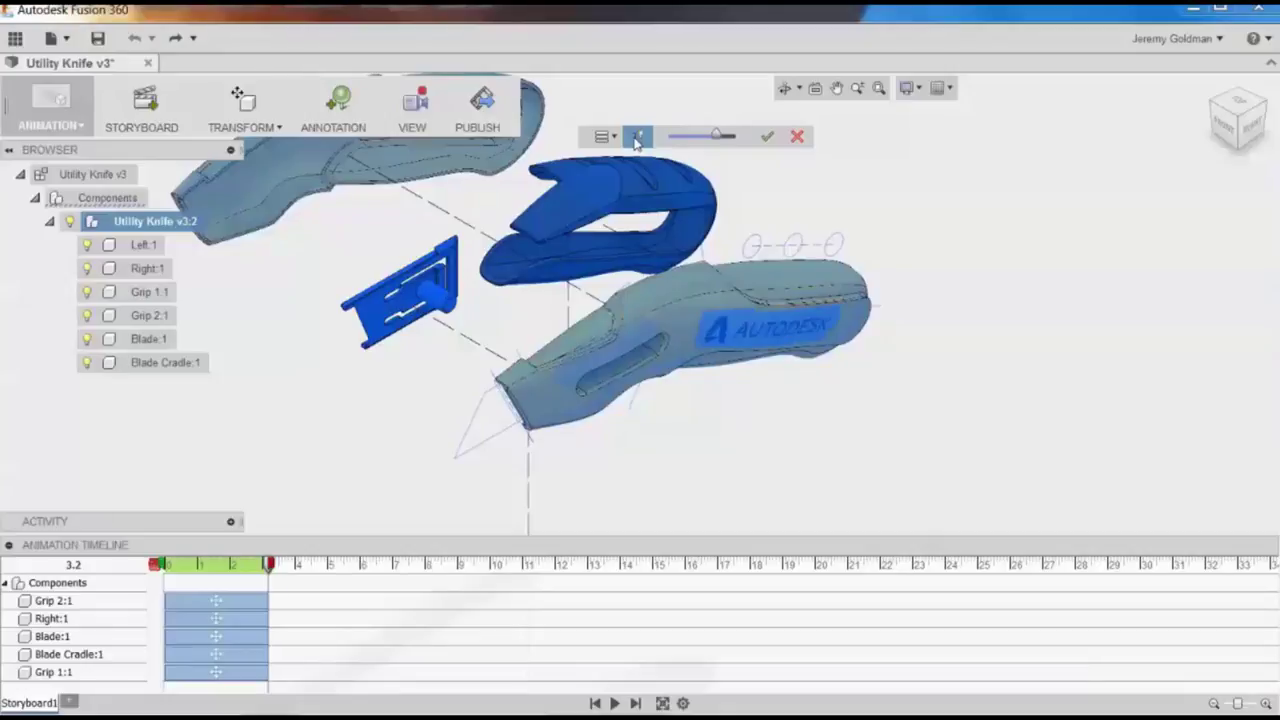
Accept the explode, zoom out and pan to frame the separated knife, and play the animation
{"action": "left_click", "coordinate": [769, 141]}
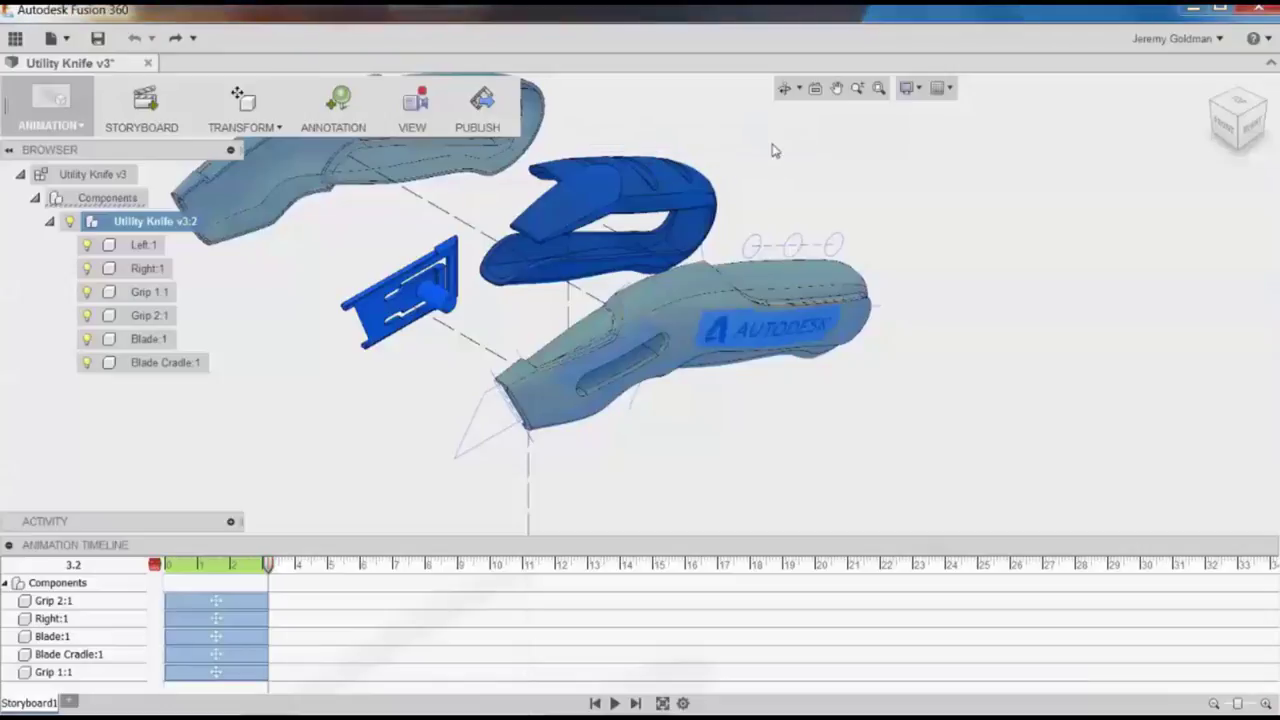
{"action": "scroll", "coordinate": [744, 214], "scroll_direction": "down", "scroll_amount": 5}
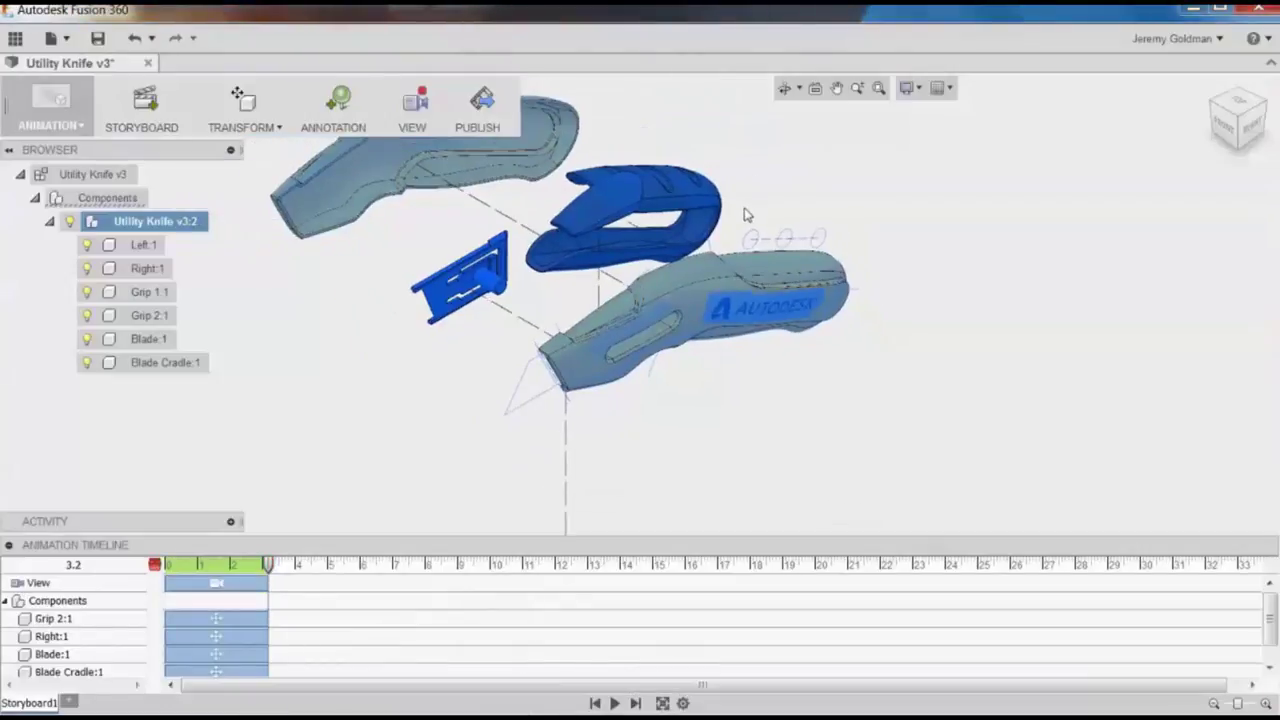
{"action": "middle_click_drag", "start_coordinate": [744, 212], "coordinate": [773, 245]}
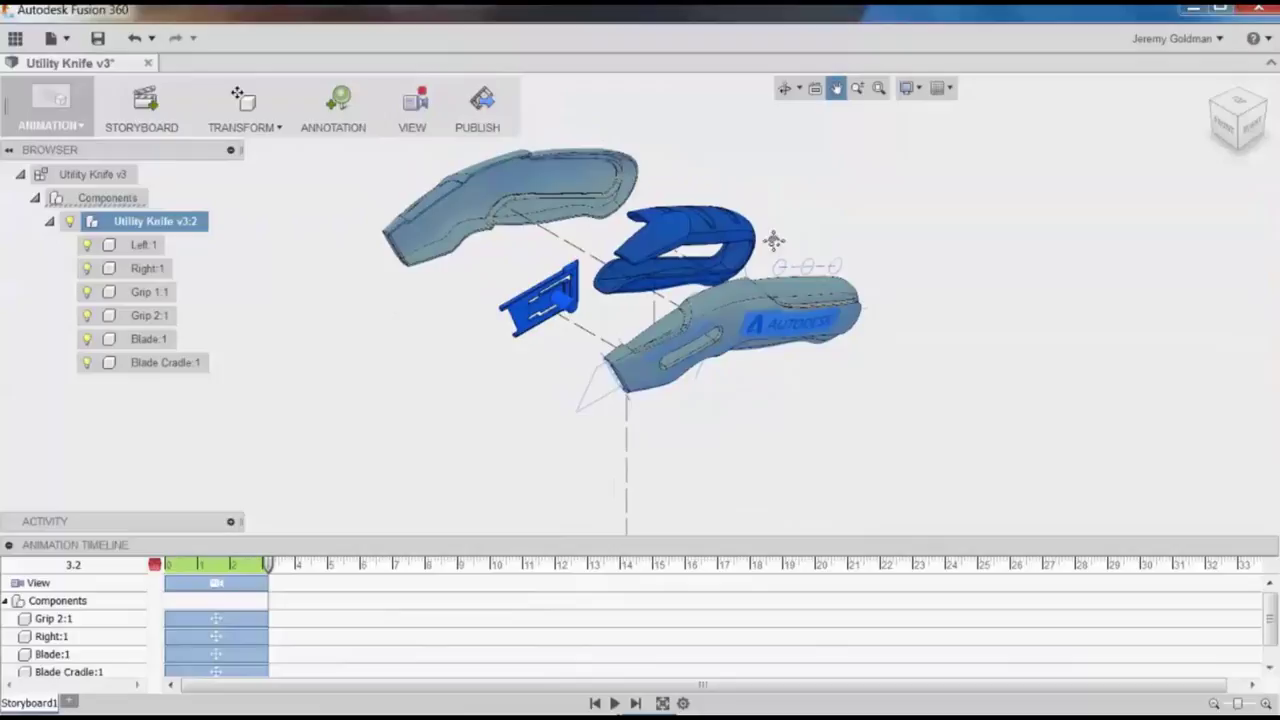
{"action": "scroll", "coordinate": [775, 247], "scroll_direction": "down", "scroll_amount": 5}
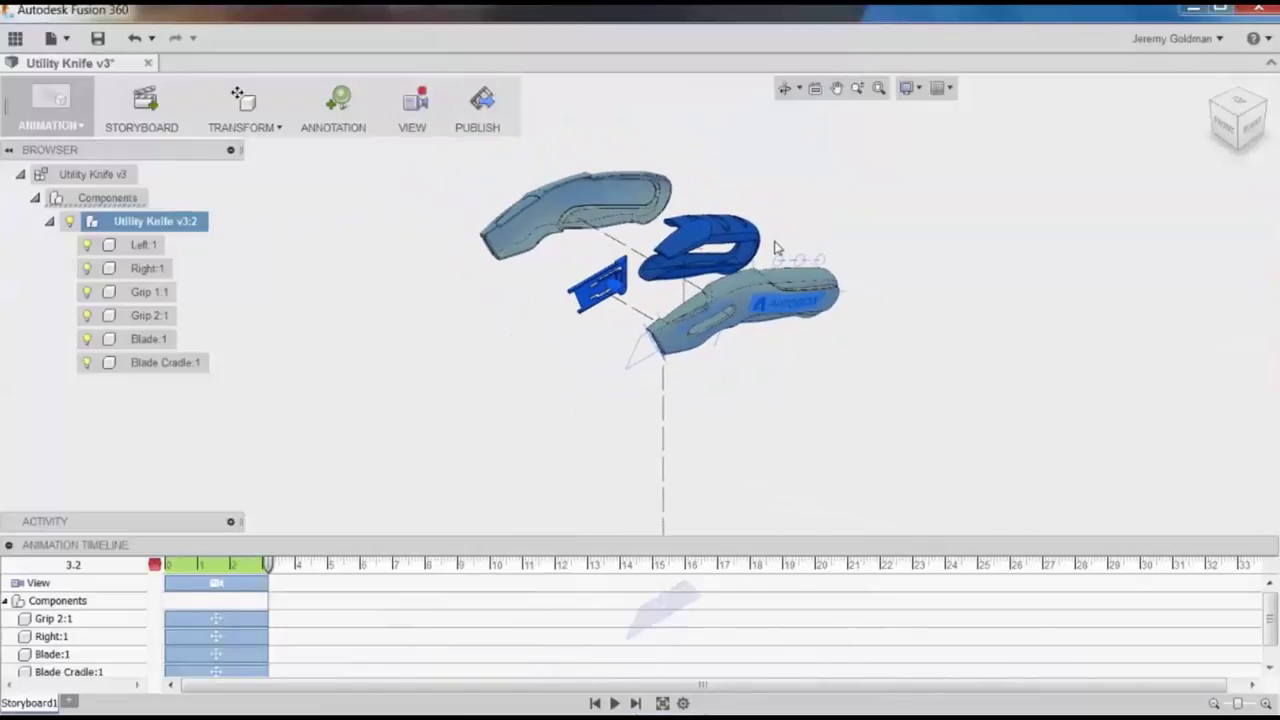
{"action": "scroll", "coordinate": [775, 247], "scroll_direction": "down", "scroll_amount": 2}
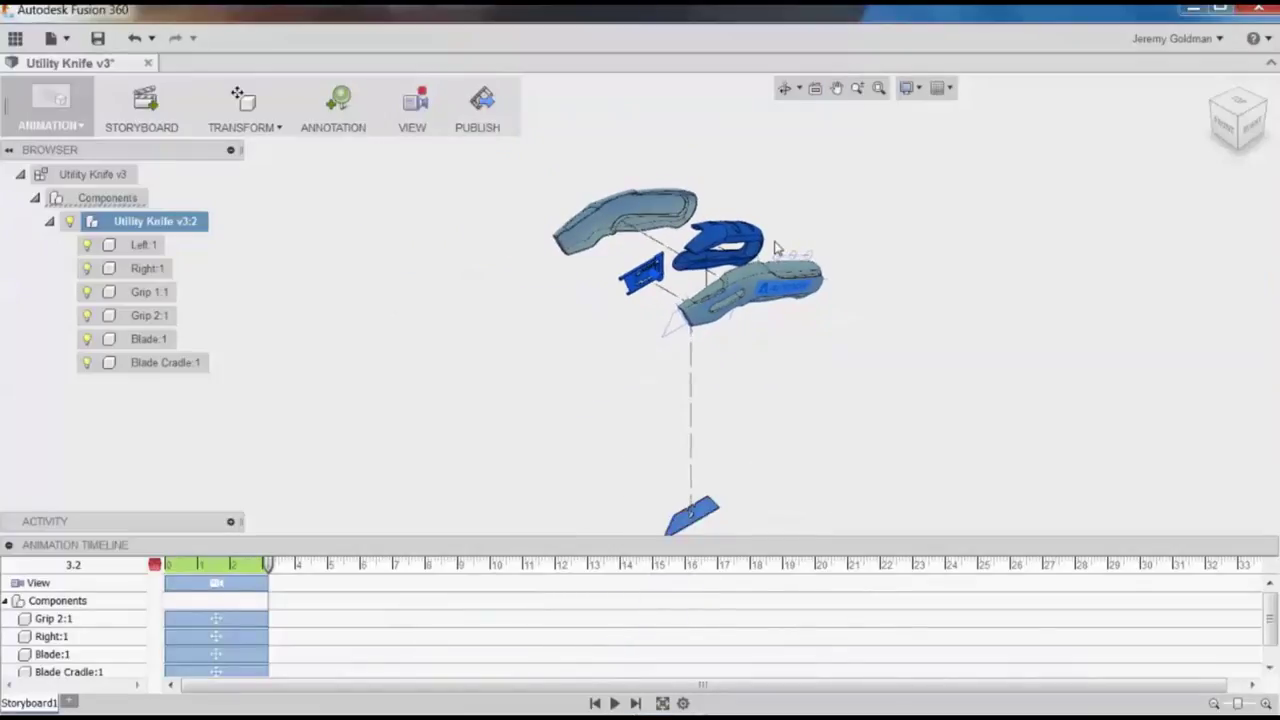
{"action": "scroll", "coordinate": [775, 247], "scroll_direction": "down", "scroll_amount": 1}
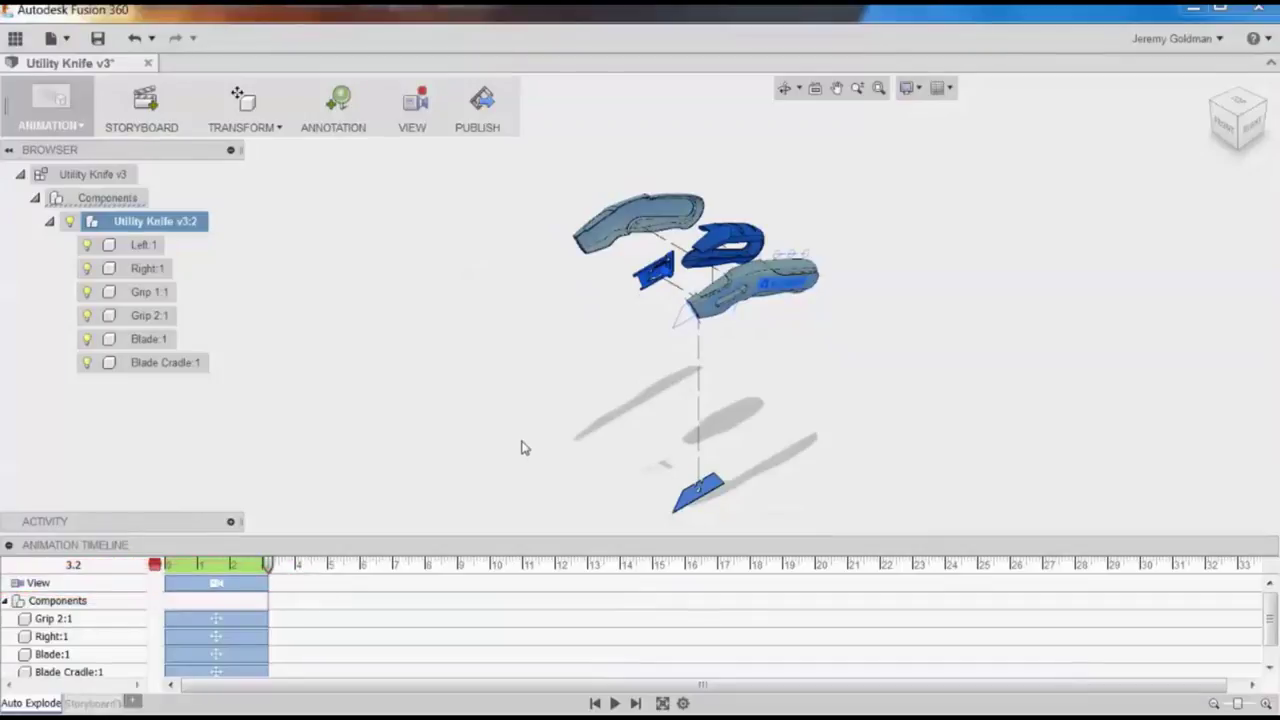
{"action": "left_click", "coordinate": [614, 703]}
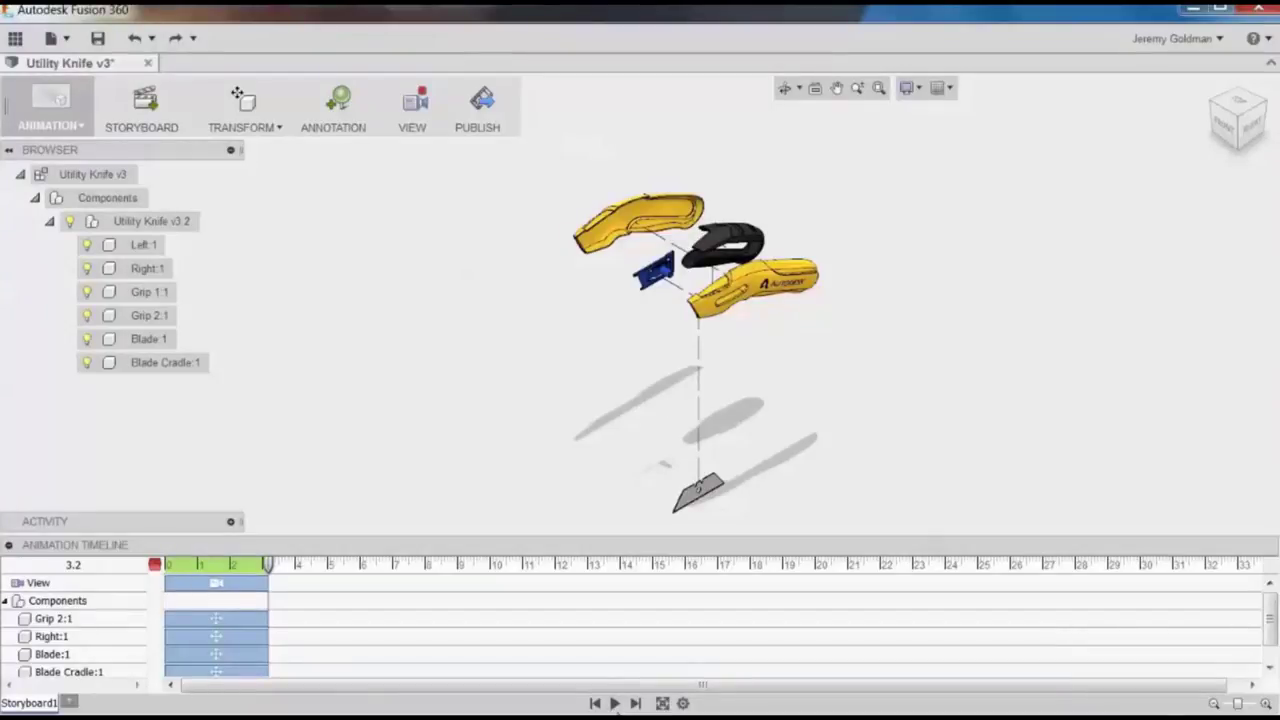
Rename Storyboard1 to 'Auto Explode'
{"action": "right_click", "coordinate": [35, 706]}
{"action": "left_click", "coordinate": [60, 694]}
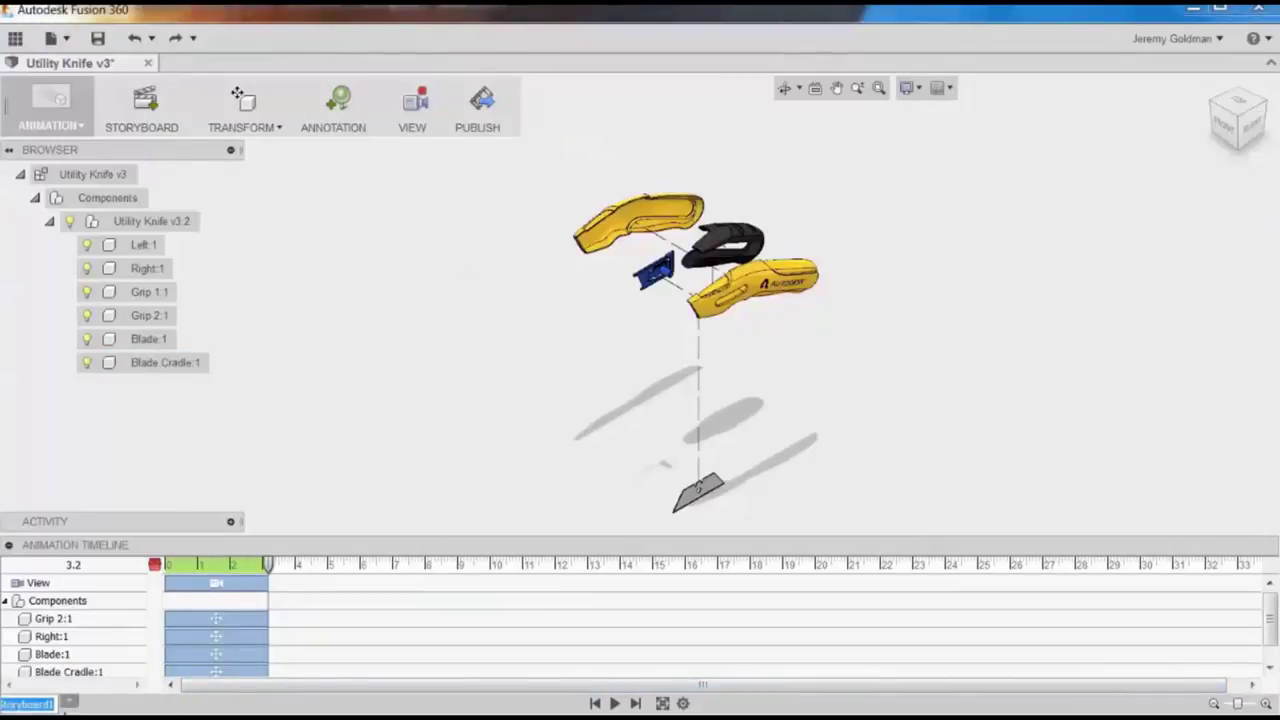
{"action": "type", "text": "Auto Explode"}
{"action": "key", "text": "Return"}
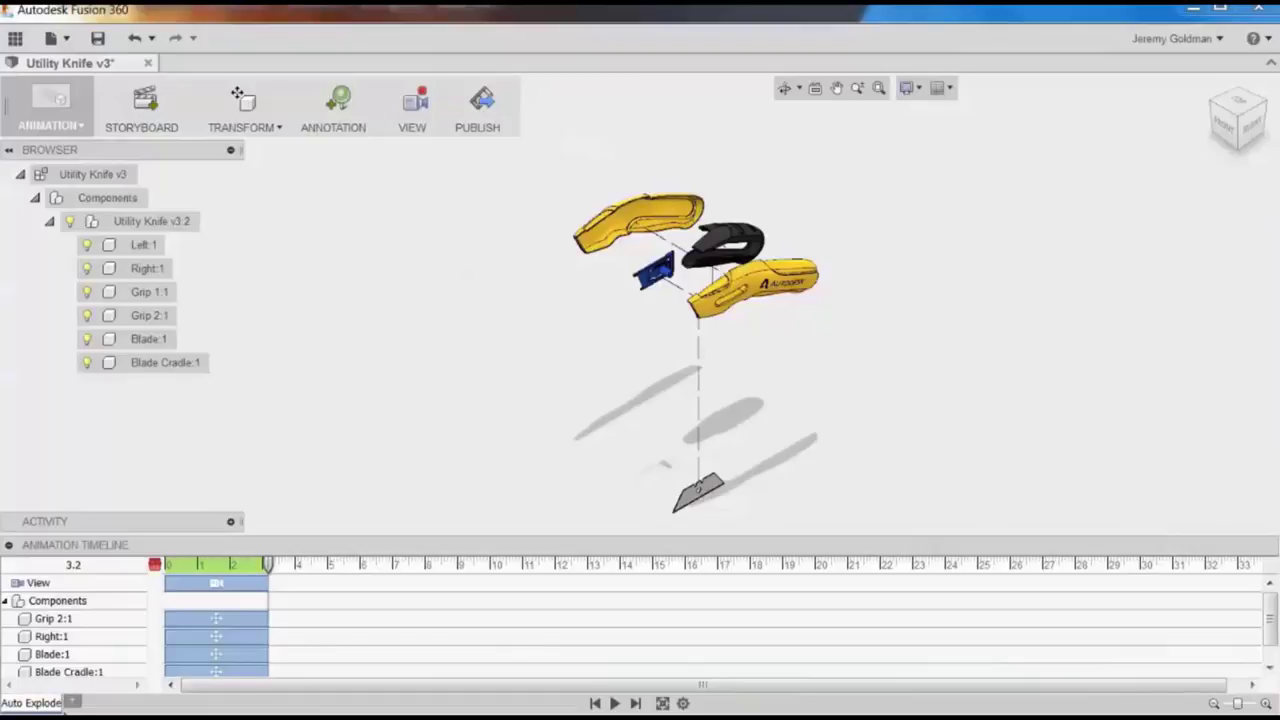
Create a new empty storyboard and rename it 'Manually Explode'
{"action": "left_click", "coordinate": [72, 702]}
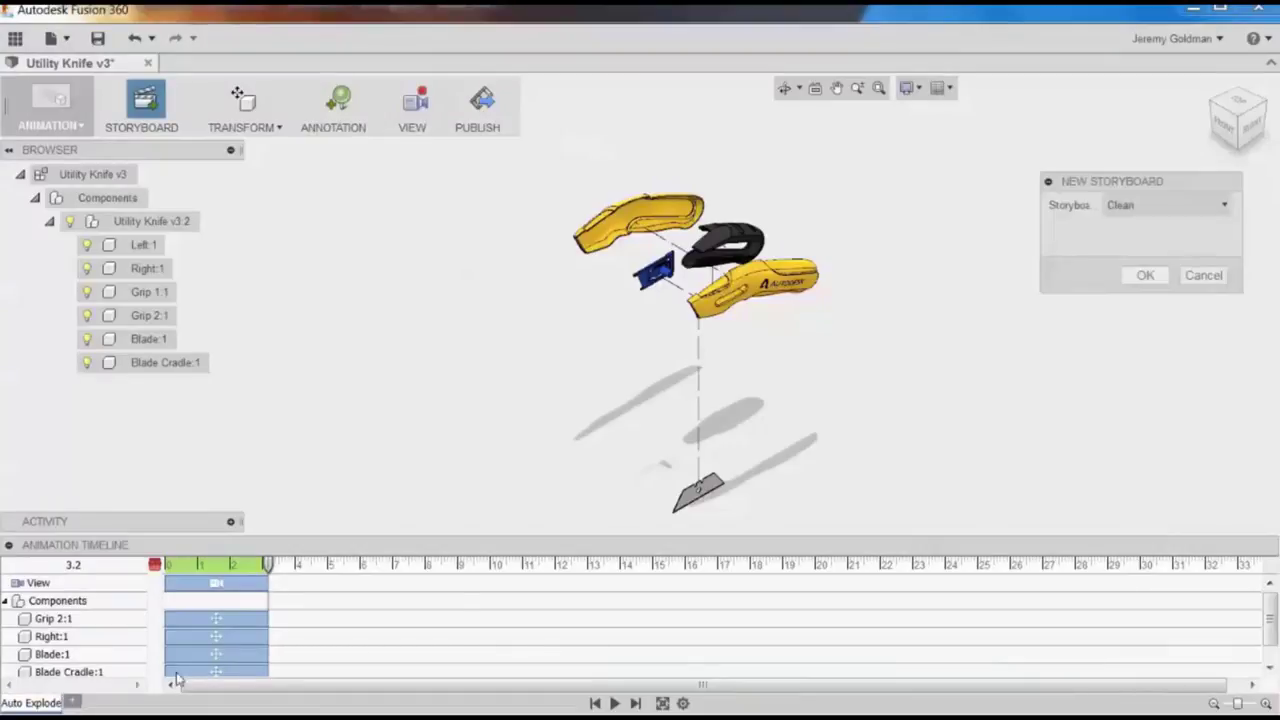
{"action": "left_click", "coordinate": [1143, 275]}
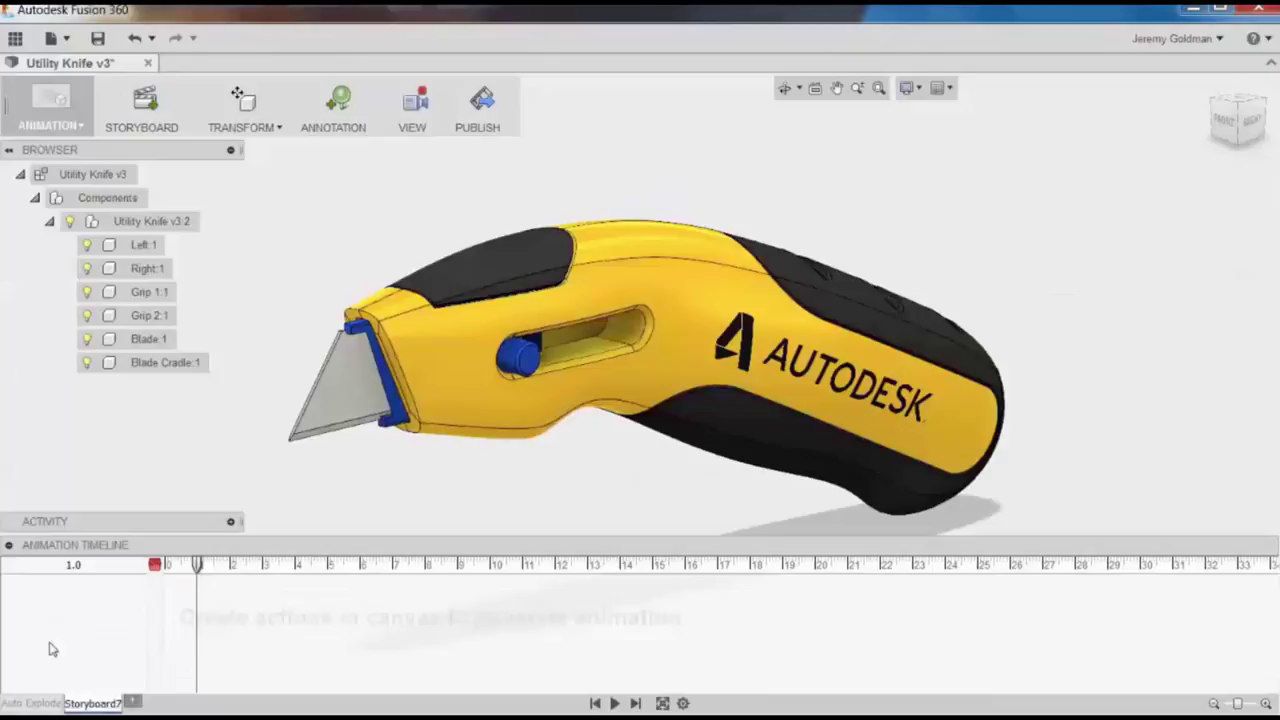
{"action": "right_click", "coordinate": [76, 702]}
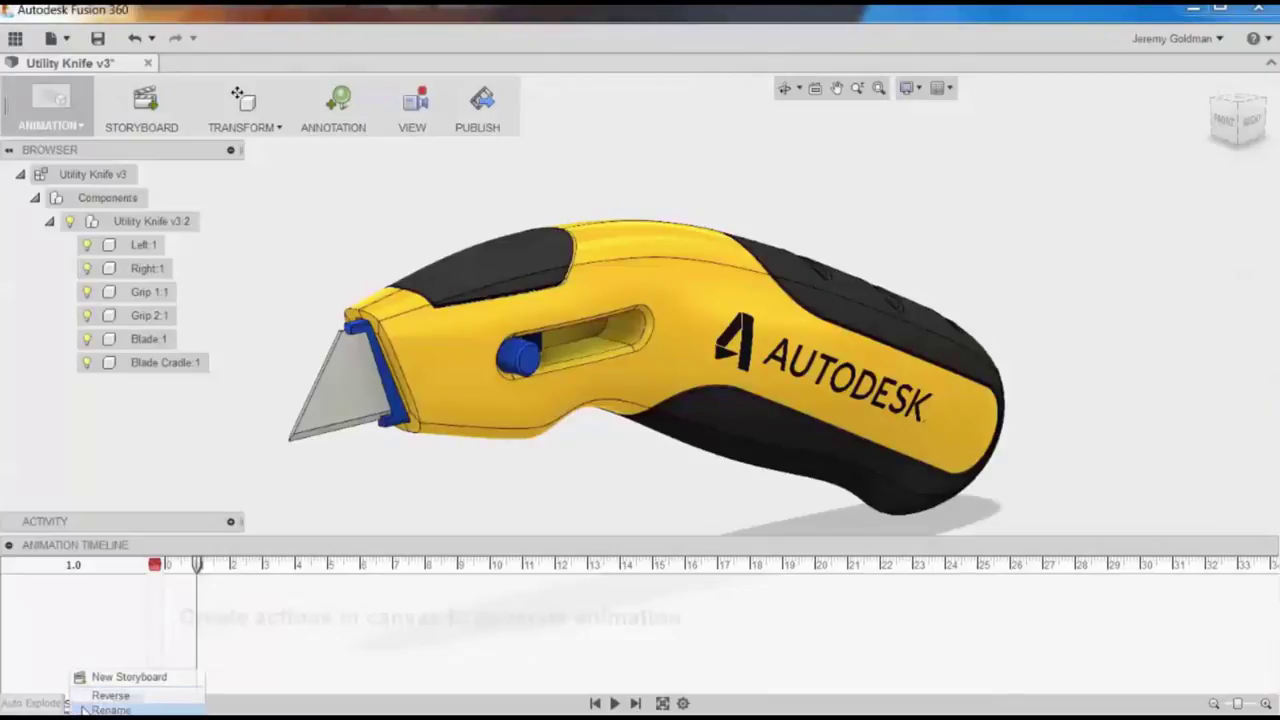
{"action": "left_click", "coordinate": [86, 709]}
{"action": "type", "text": "Manual"}
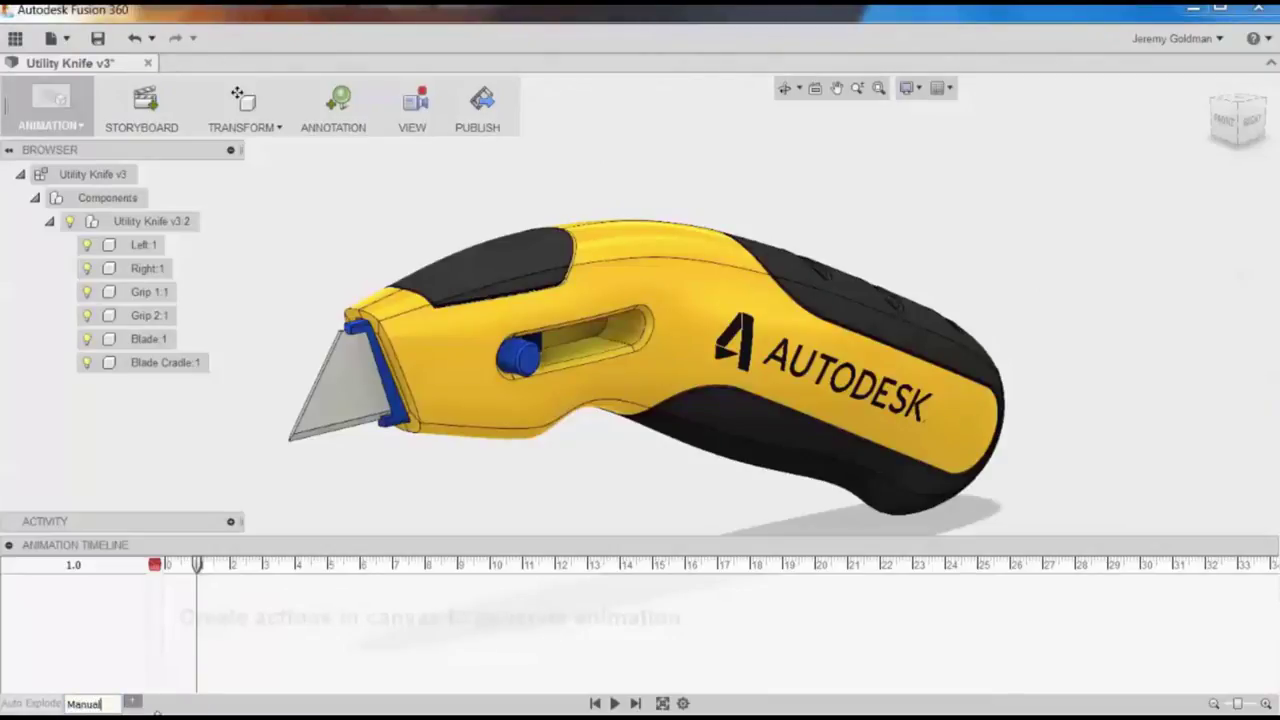
{"action": "type", "text": "ly Explode"}
{"action": "key", "text": "Return"}
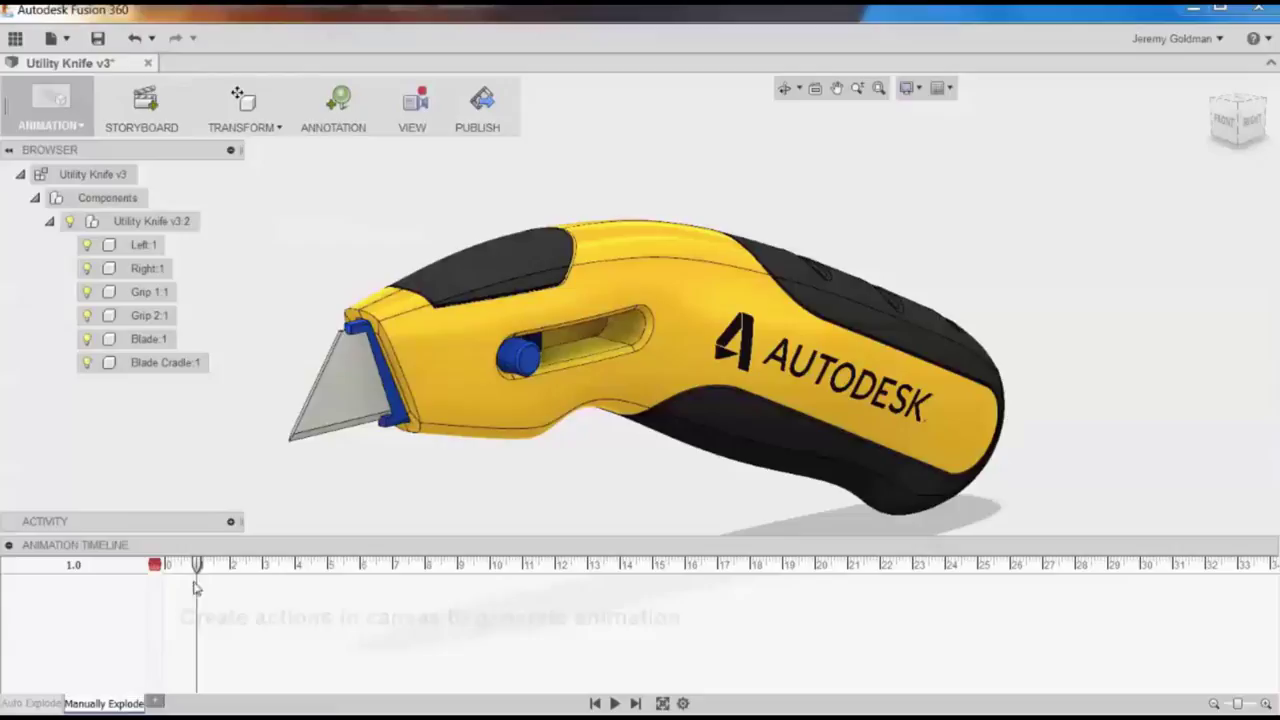
Start Manual Explode and pick Blade:1, Blade Cradle:1 and Grip 2:1
{"action": "left_click", "coordinate": [262, 130]}
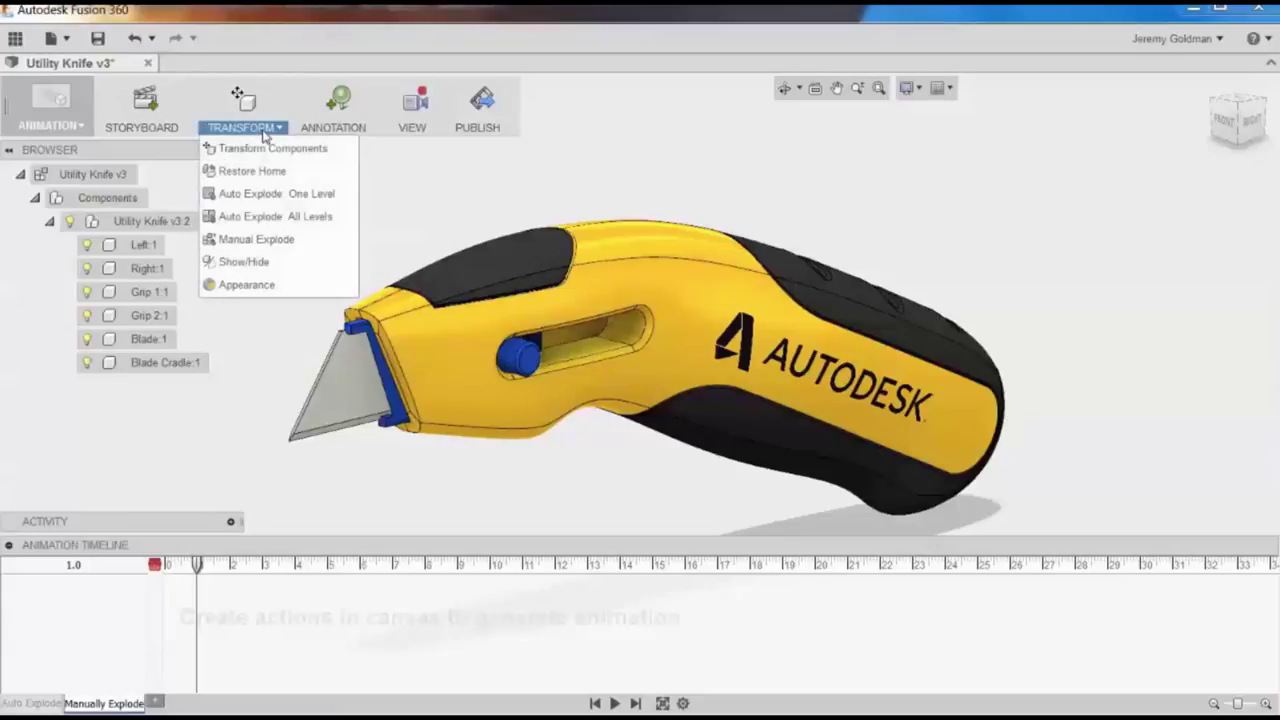
{"action": "left_click", "coordinate": [256, 239]}
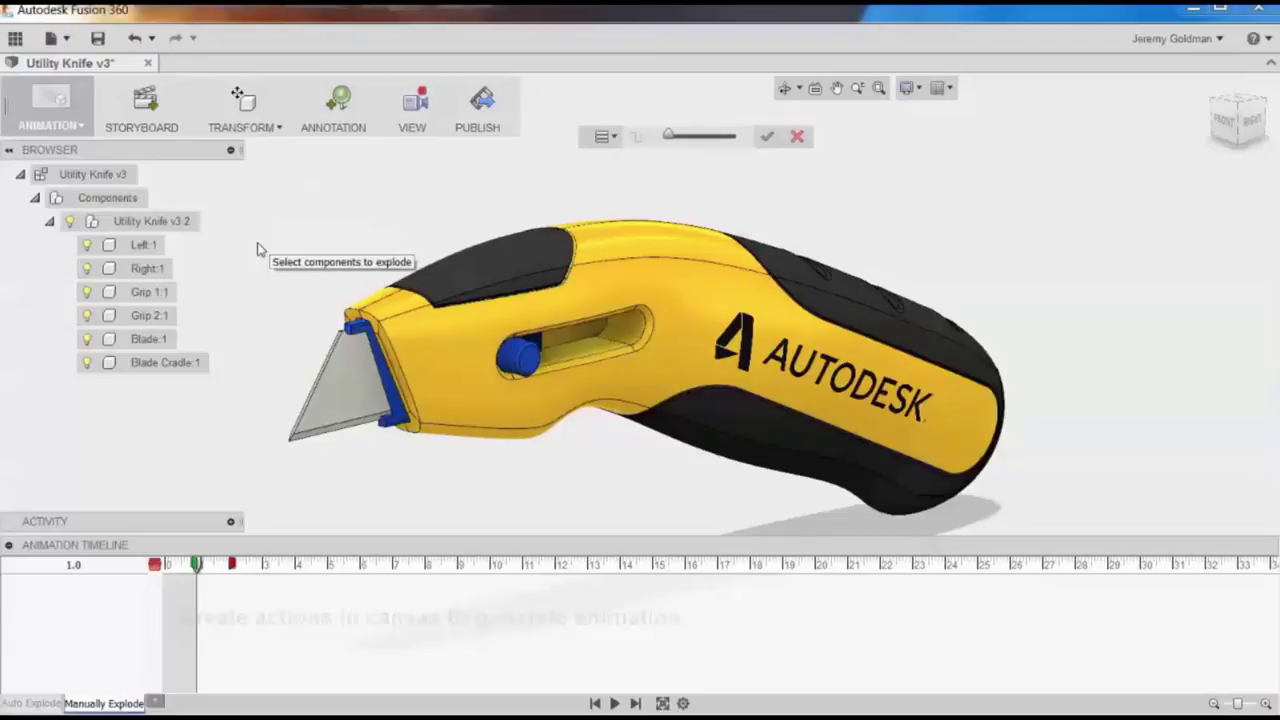
{"action": "left_click", "coordinate": [331, 395]}
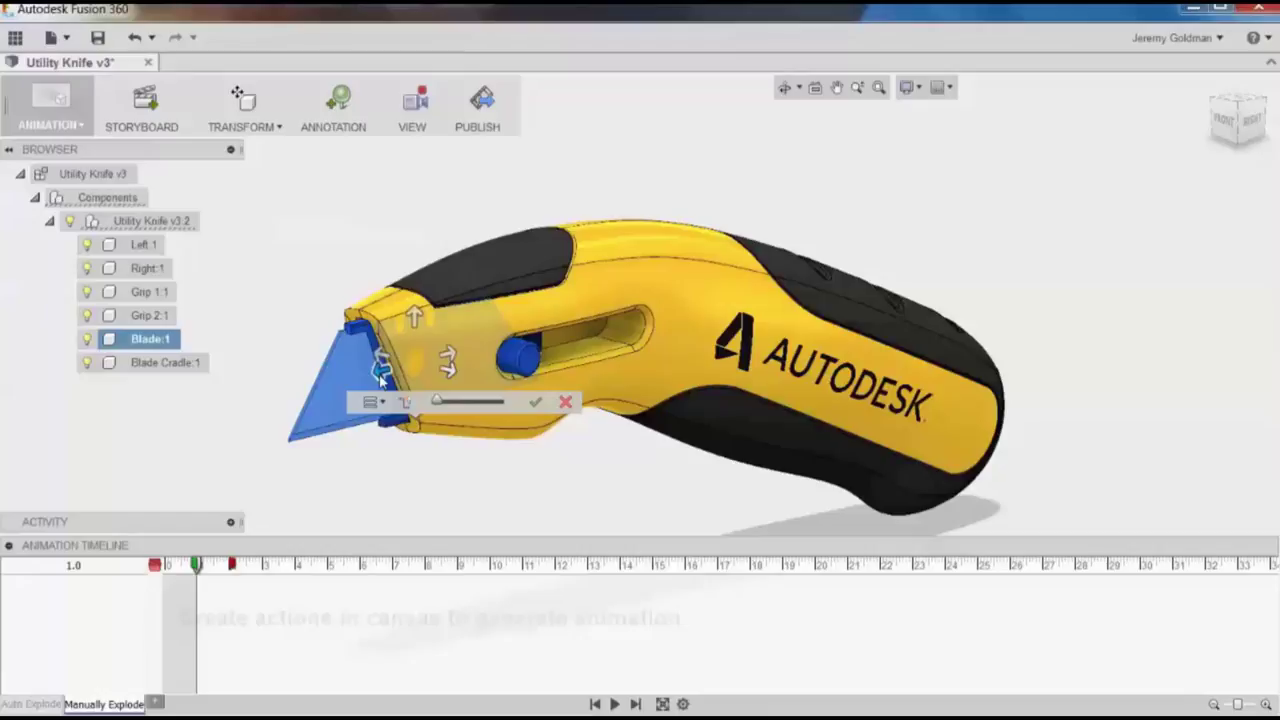
{"action": "left_click", "coordinate": [505, 365]}
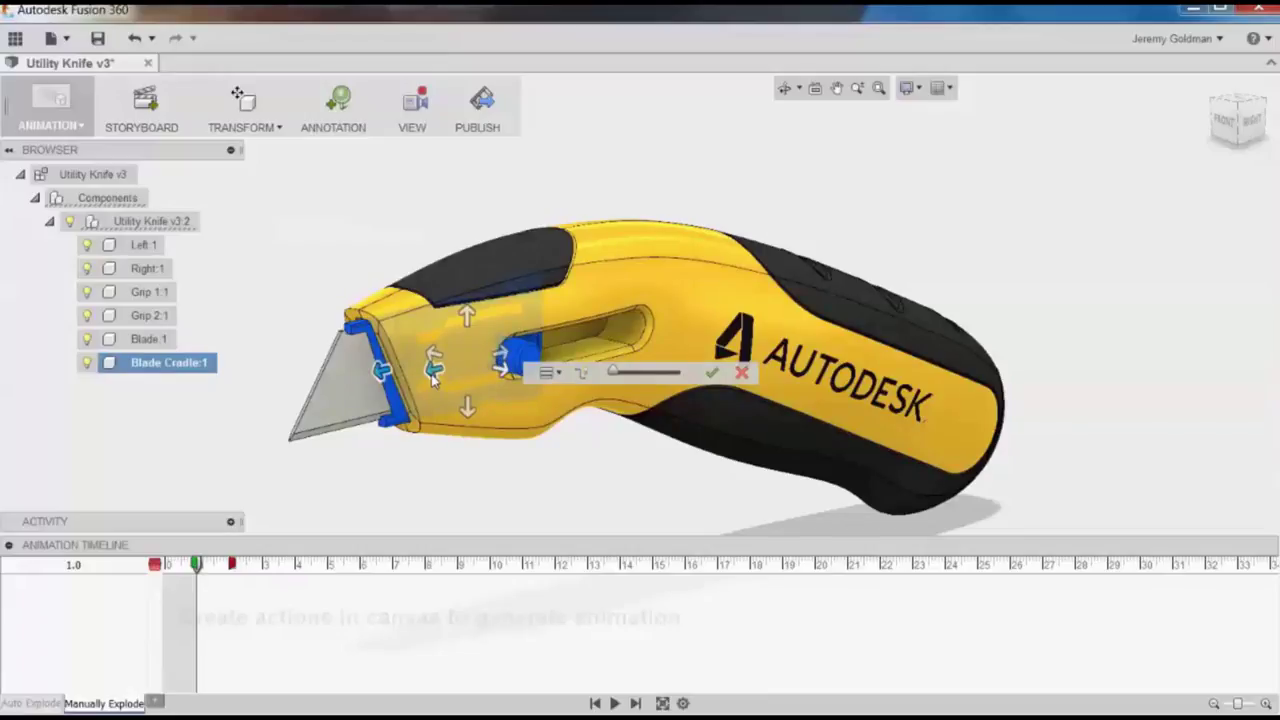
{"action": "left_click", "coordinate": [476, 285]}
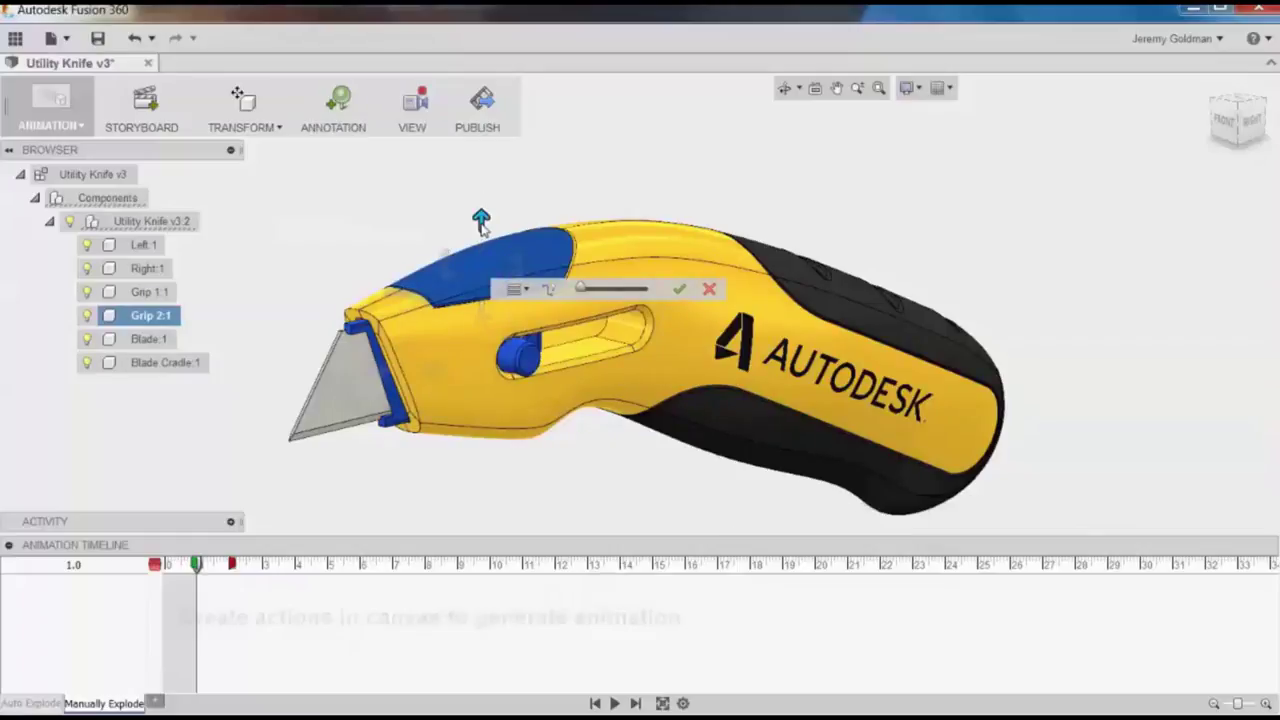
Add the Left and Right housing halves, blade cradle and side grip to the selection
{"action": "left_click", "coordinate": [710, 367]}
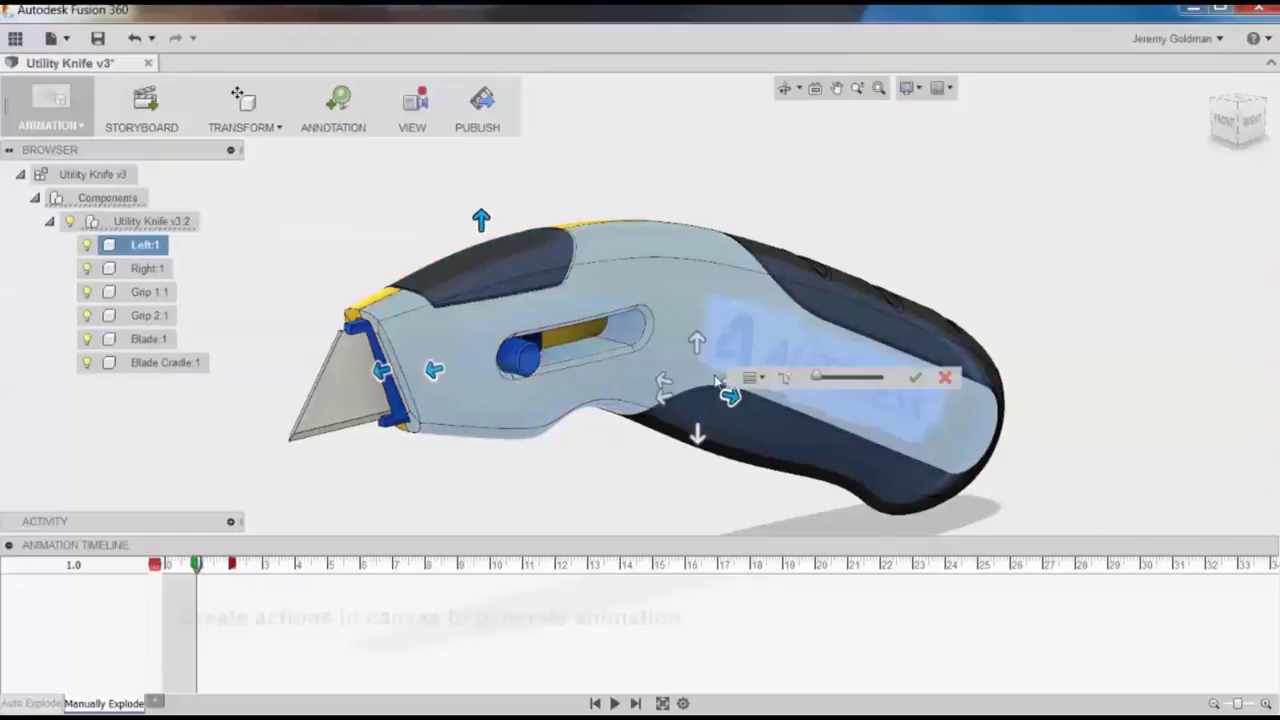
{"action": "left_click", "coordinate": [355, 318], "text": "ctrl"}
{"action": "left_click", "coordinate": [355, 318]}
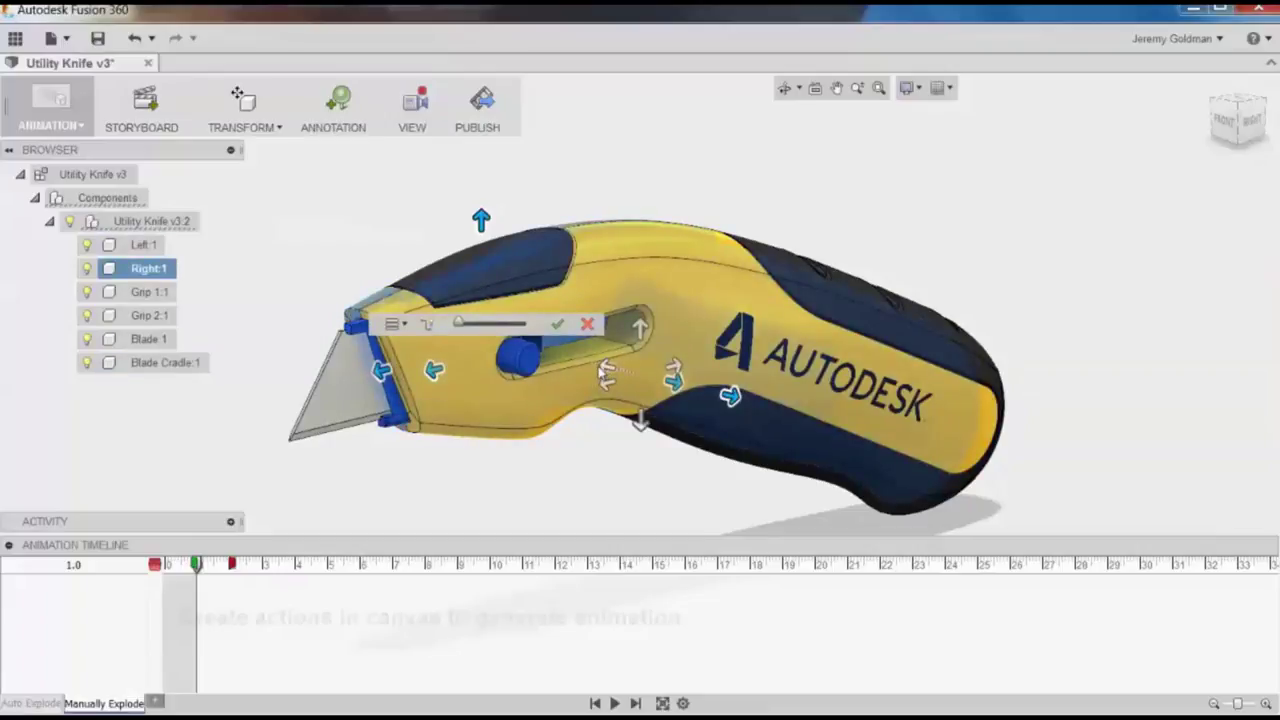
{"action": "left_click", "coordinate": [803, 308]}
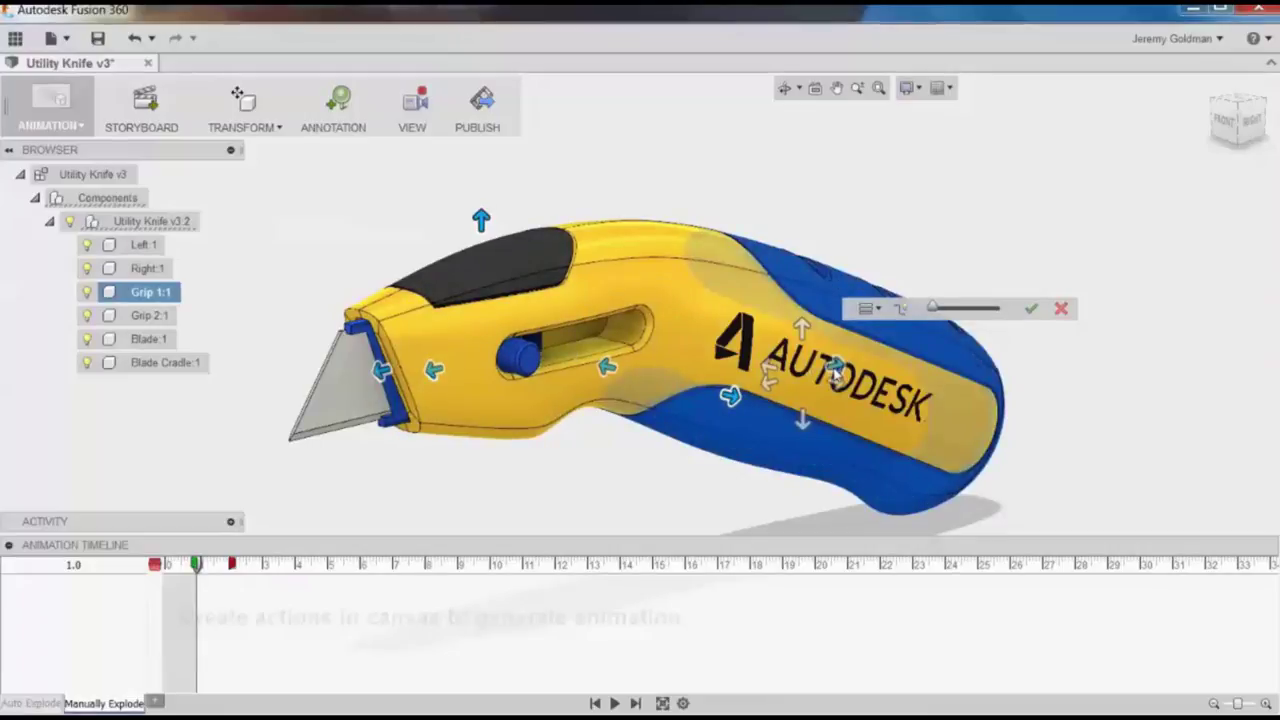
Set Sequential Explosion and drag the explosion scale to spread the parts apart
{"action": "left_click", "coordinate": [868, 308]}
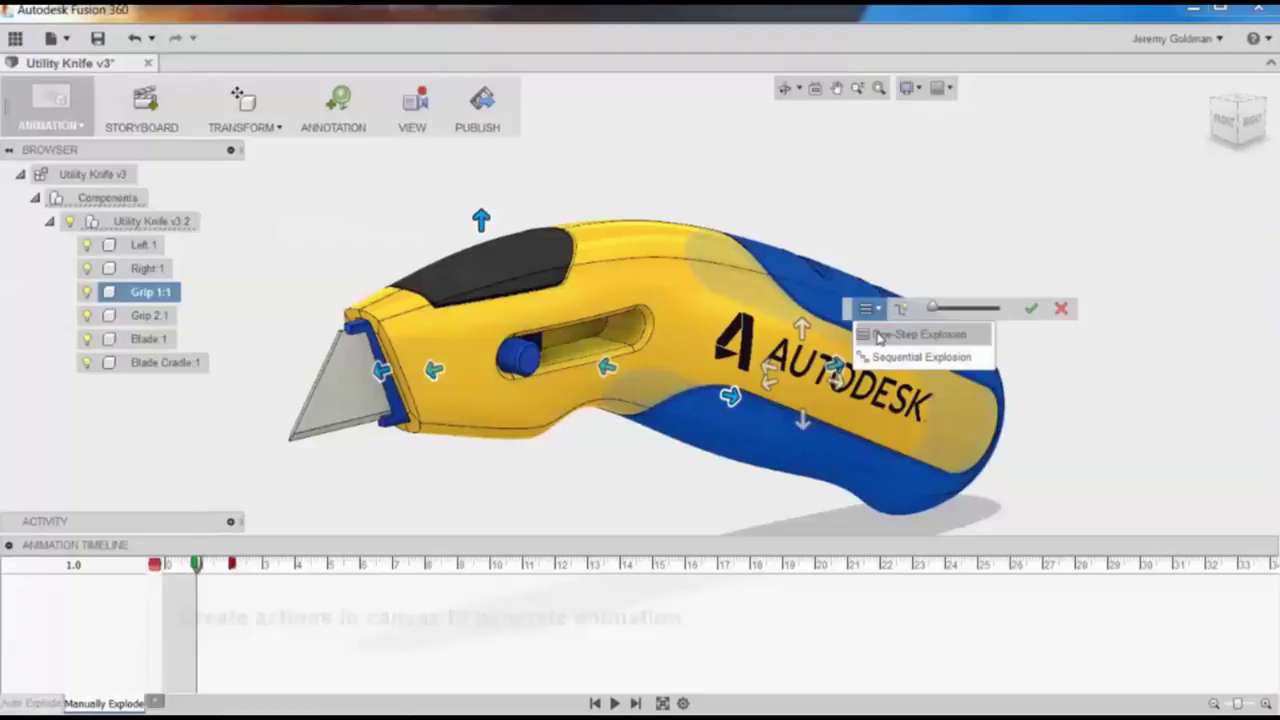
{"action": "left_click", "coordinate": [884, 358]}
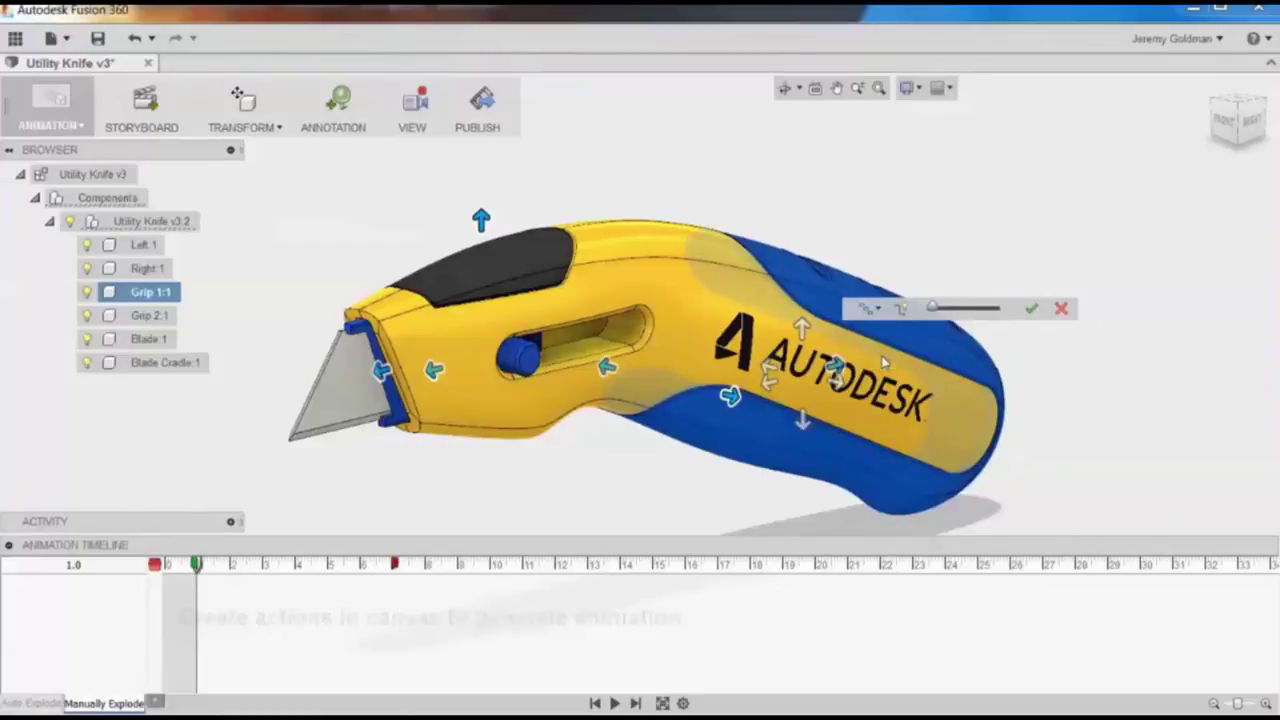
{"action": "left_click_drag", "start_coordinate": [932, 312], "coordinate": [975, 320]}
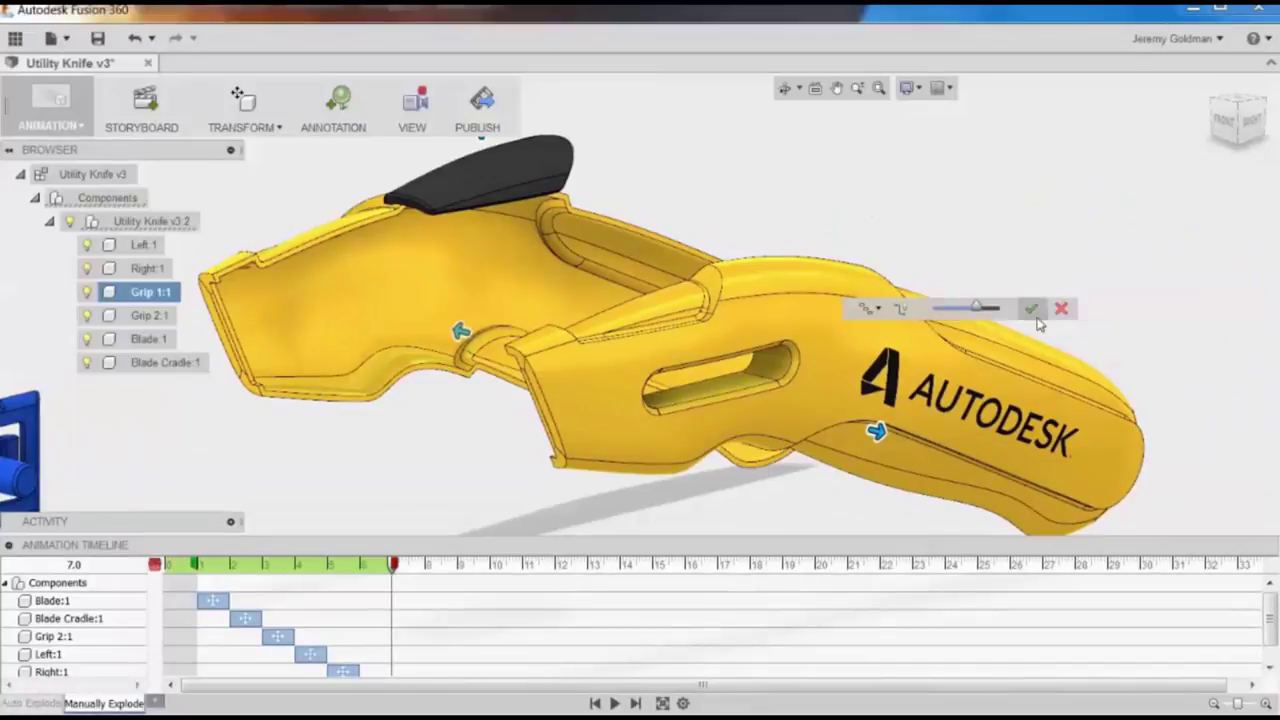
Zoom out to record a View action, extend it to span 1.0–7.0 s, and play Manually Explode
{"action": "left_click", "coordinate": [727, 368], "text": "ctrl"}
{"action": "scroll", "coordinate": [715, 370], "scroll_direction": "down", "scroll_amount": 5}
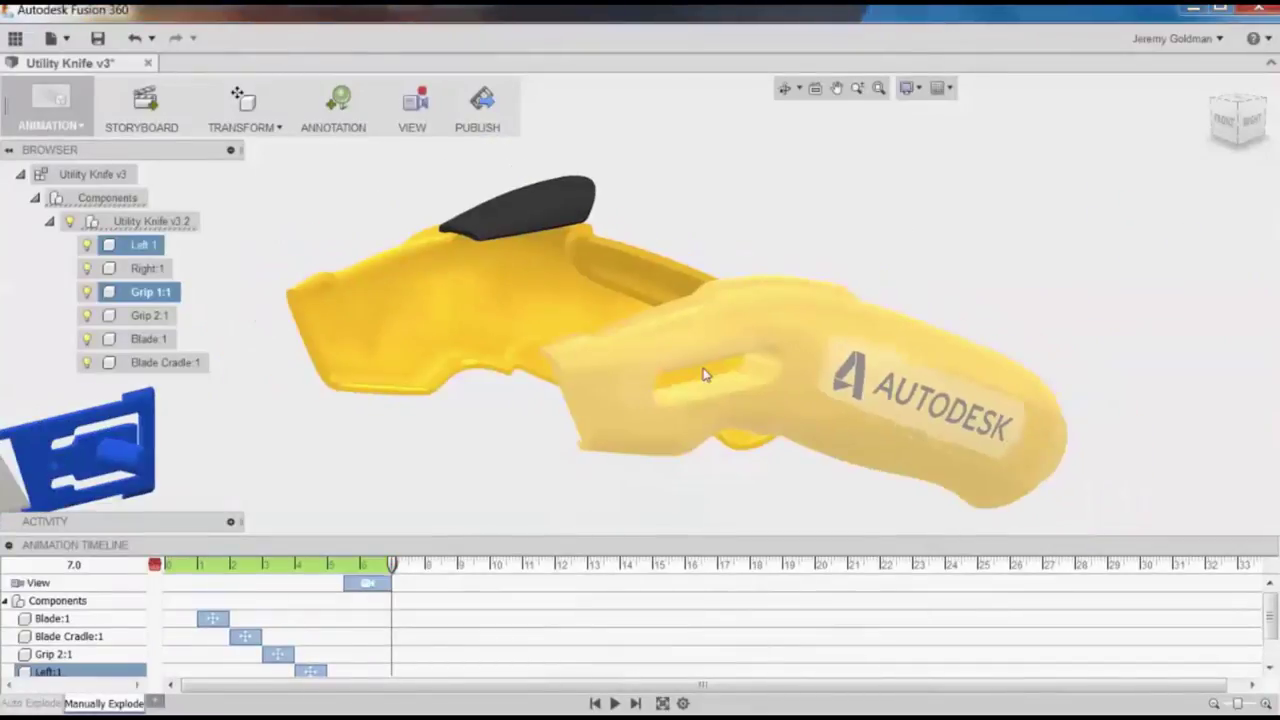
{"action": "left_click", "coordinate": [704, 375], "text": "ctrl"}
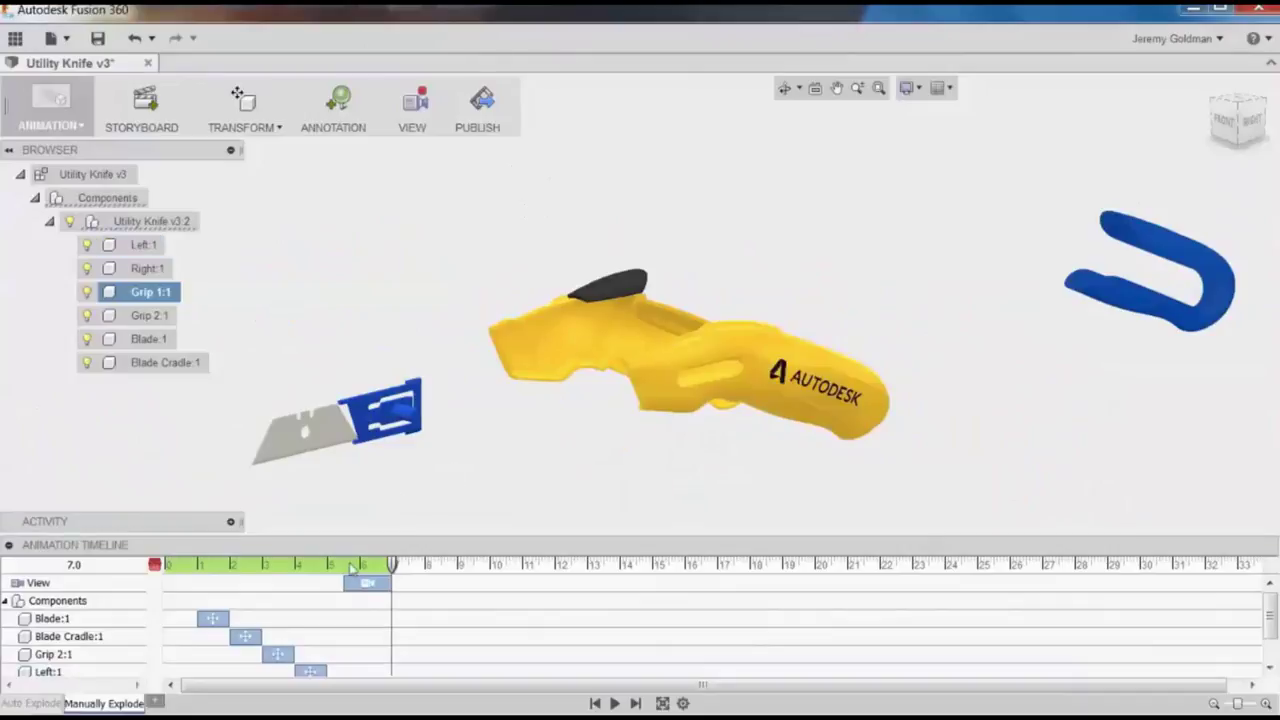
{"action": "left_click_drag", "start_coordinate": [344, 583], "coordinate": [180, 584]}
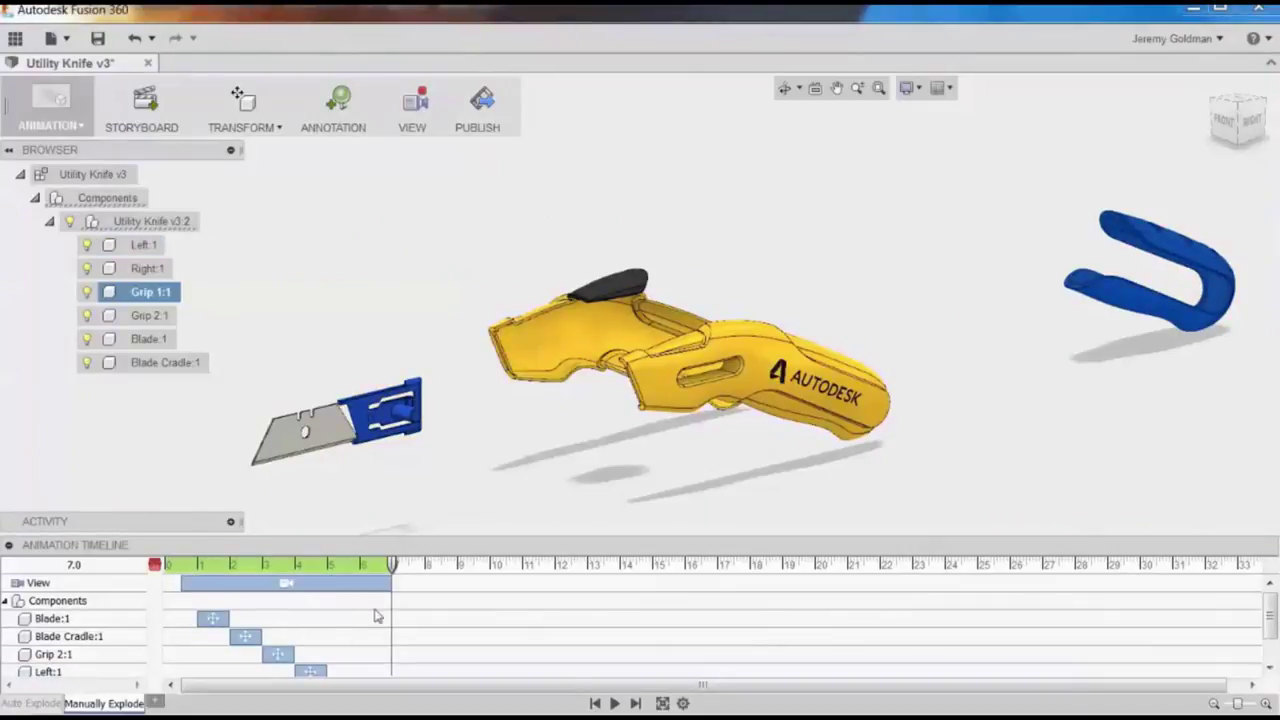
{"action": "left_click", "coordinate": [183, 583]}
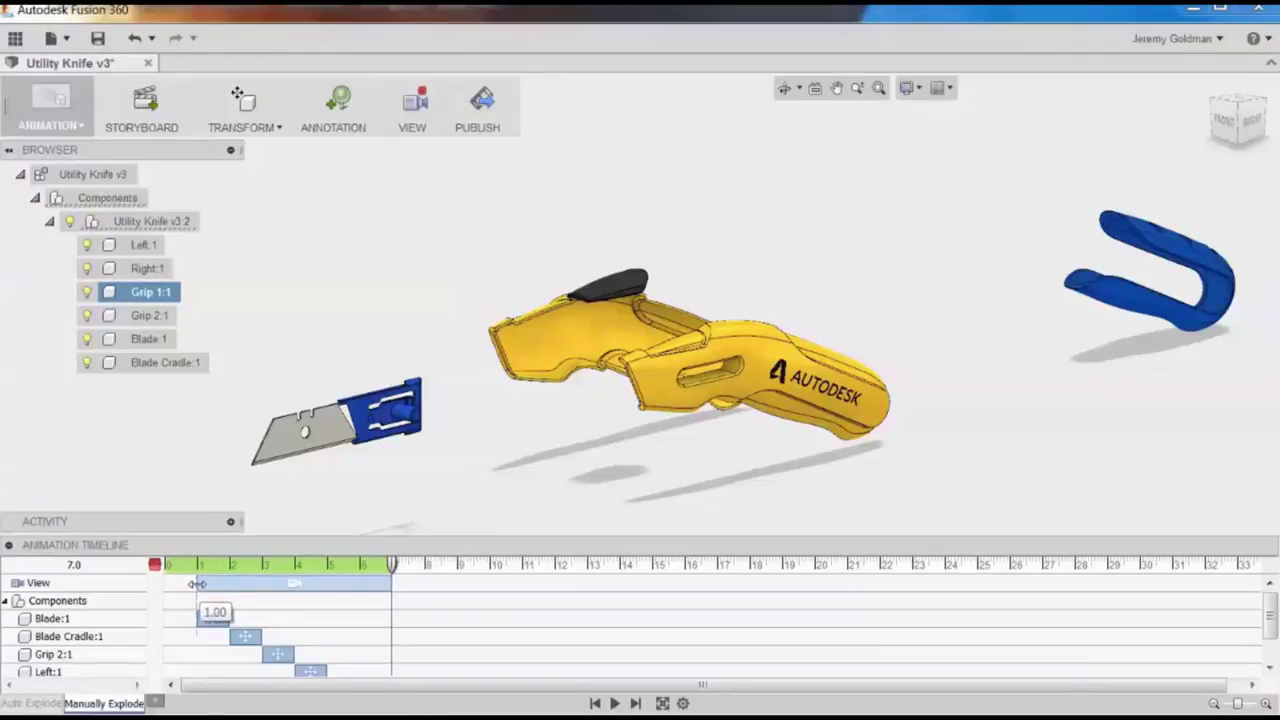
{"action": "left_click", "coordinate": [614, 704]}
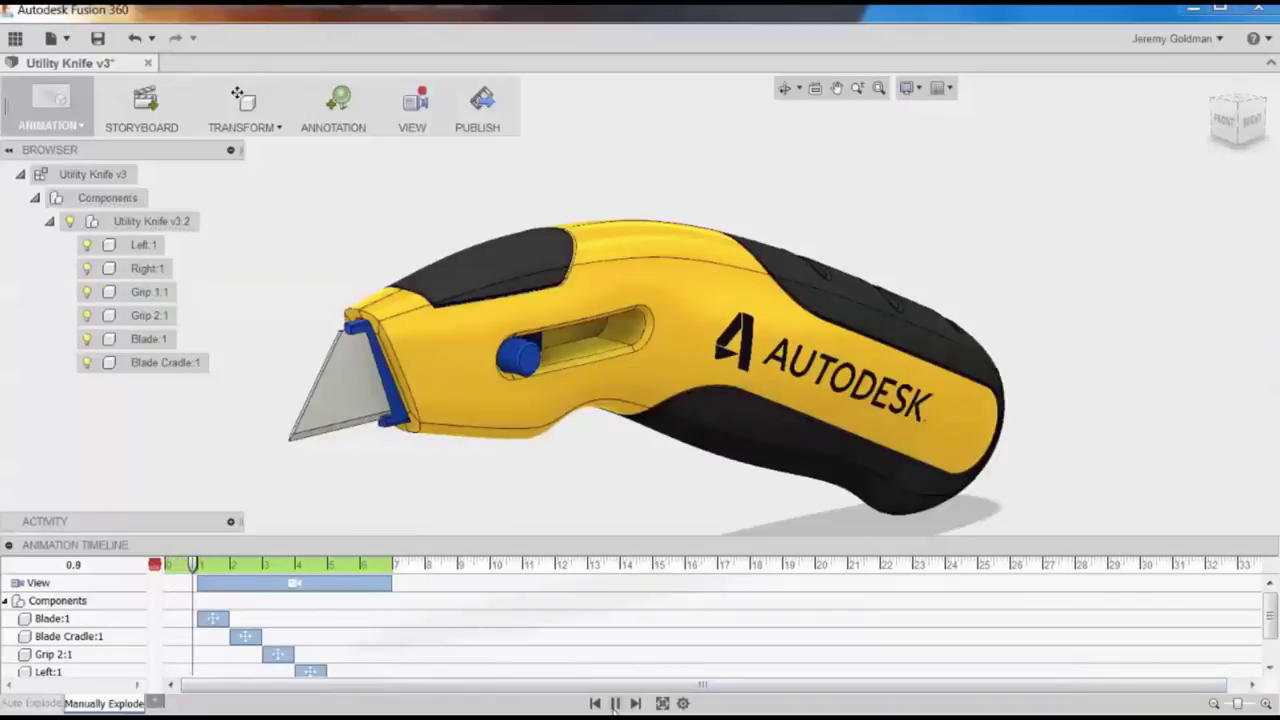